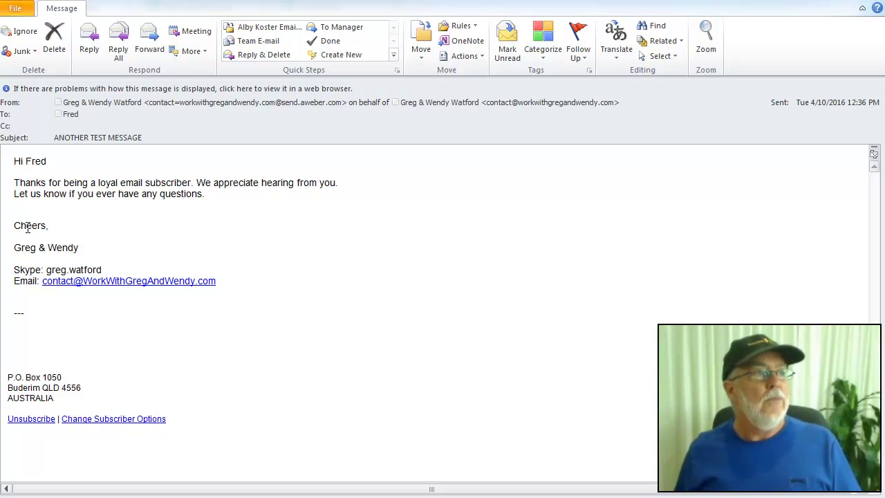
Step: Compare the plain-text signature in ANOTHER TEST MESSAGE with the formatted photo signature in THIS IS A TEST EMAIL
left_click_drag(15, 225, 212, 287)
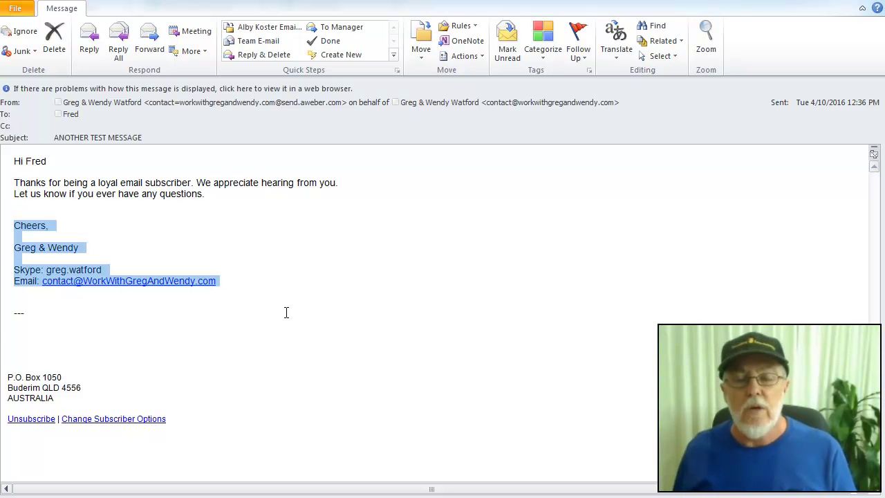
left_click(309, 297)
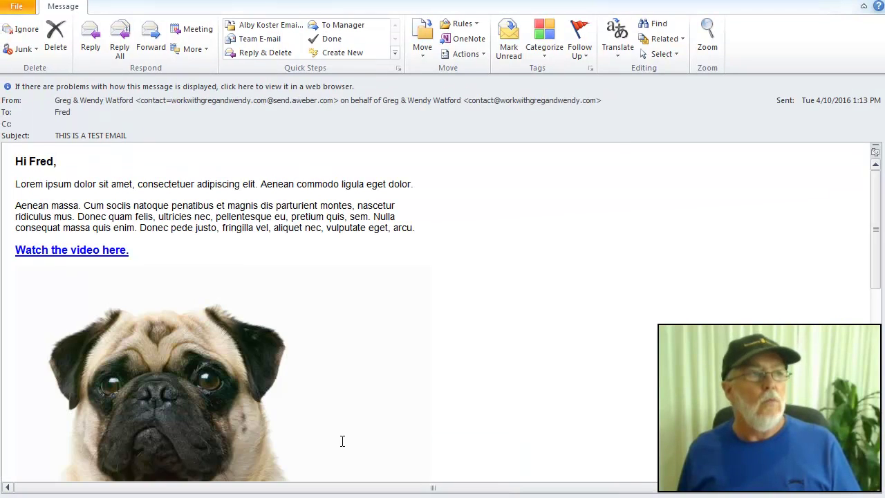
scroll(413, 363, "down", 5)
scroll(414, 364, "down", 7)
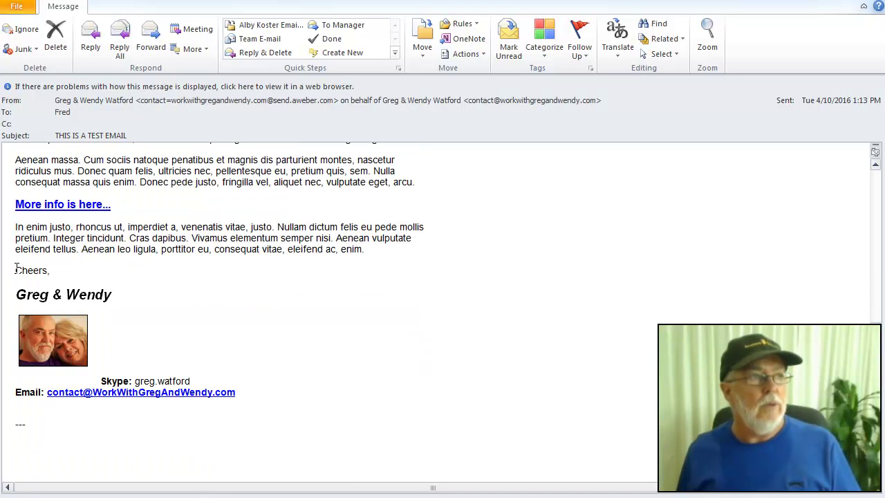
mouse_move(12, 271)
left_mouse_down()
mouse_move(201, 348)
mouse_move(241, 390)
left_mouse_up()
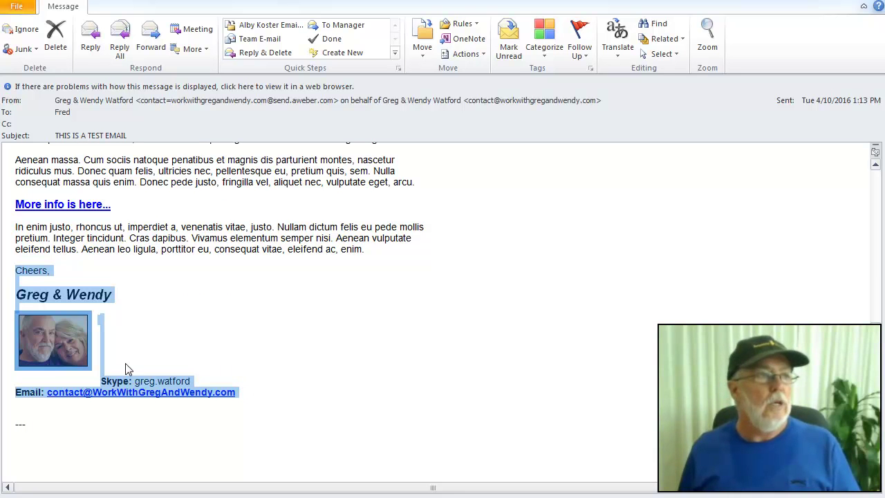
left_click(99, 315)
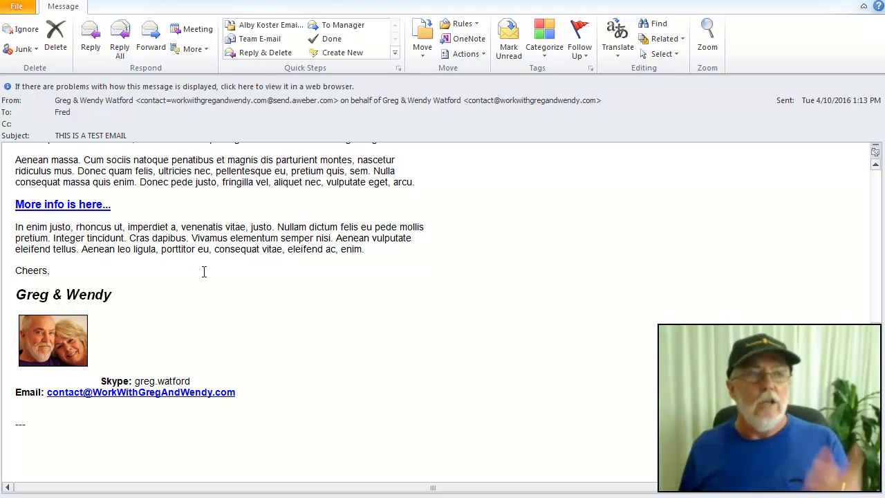
scroll(338, 336, "up", 15)
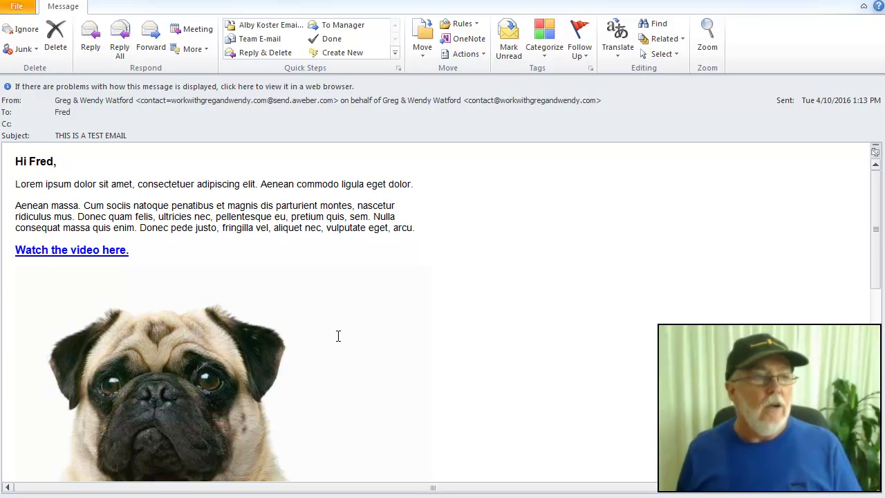
scroll(338, 336, "down", 13)
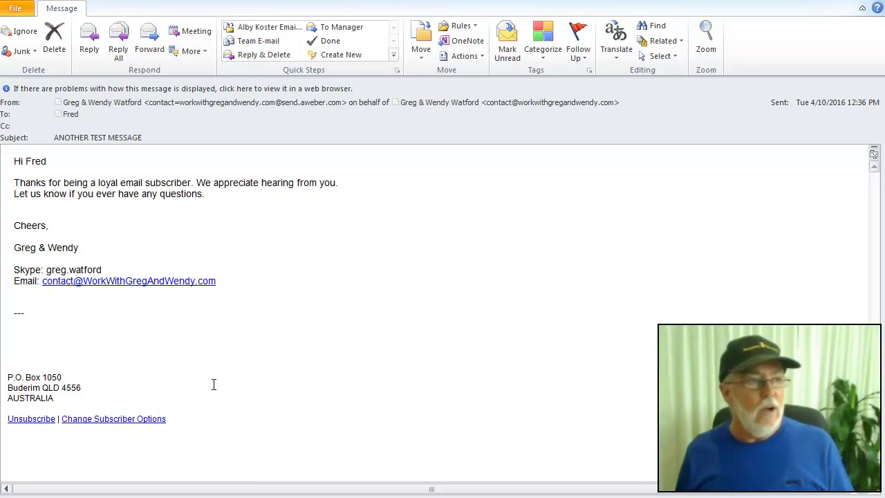
Step: Switch to the AWeber message editor in the browser and insert a line break before the Skype line under the signature photo
mouse_move(76, 497)
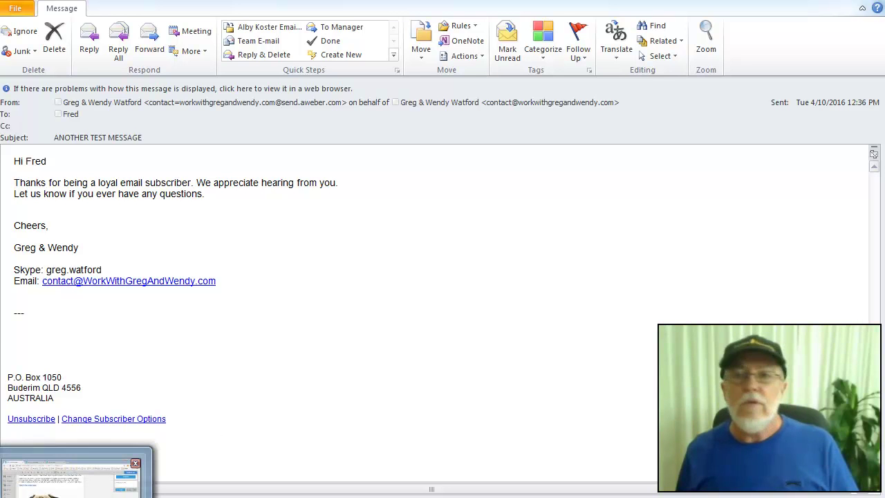
left_click(76, 497)
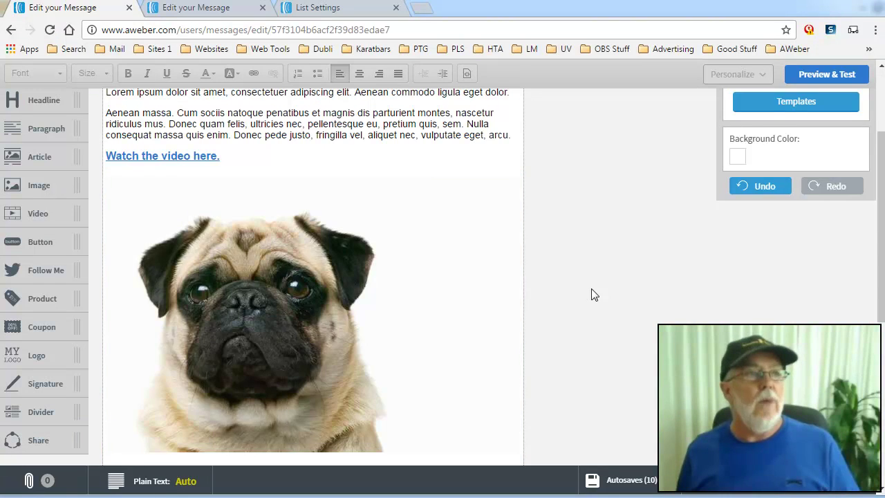
scroll(593, 294, "down", 5)
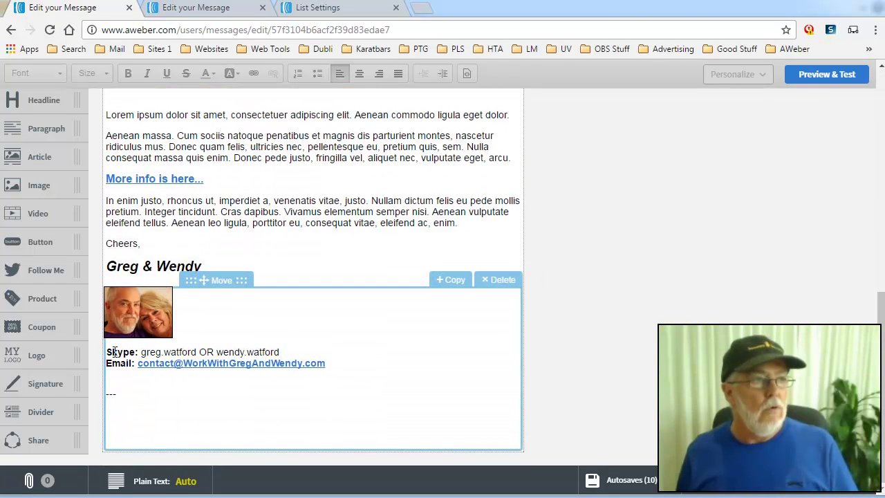
left_click(108, 352)
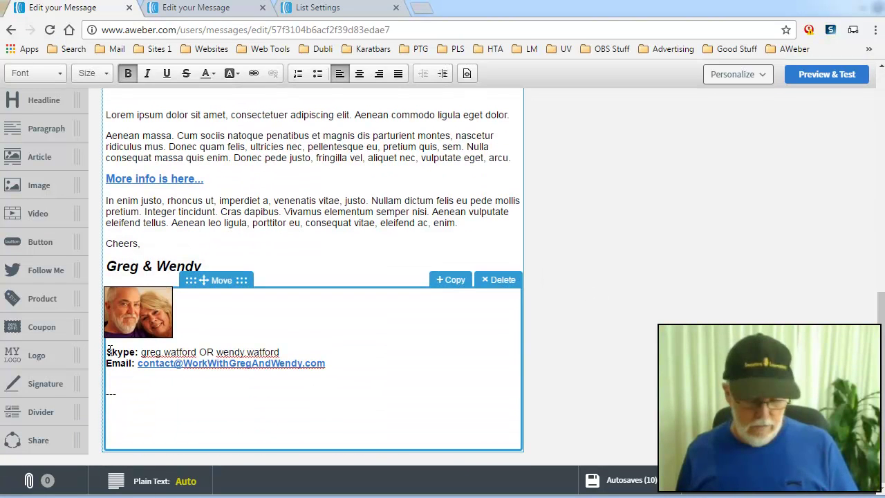
key("Return")
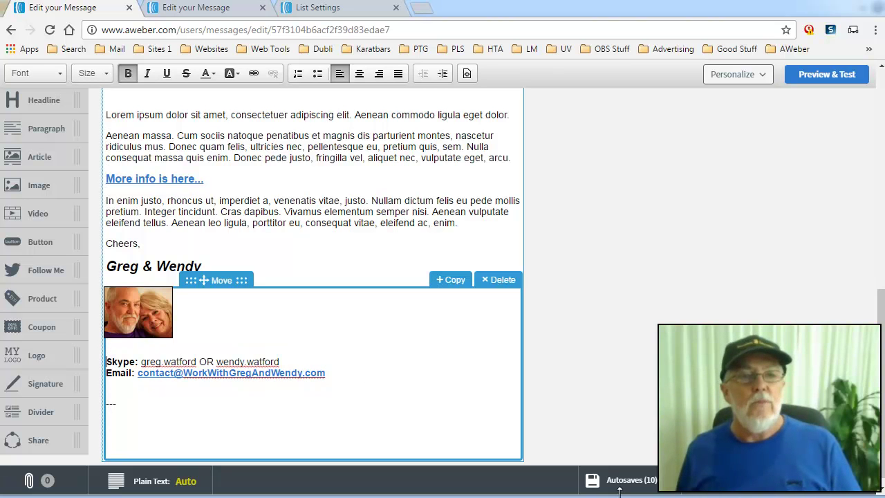
left_click(539, 304)
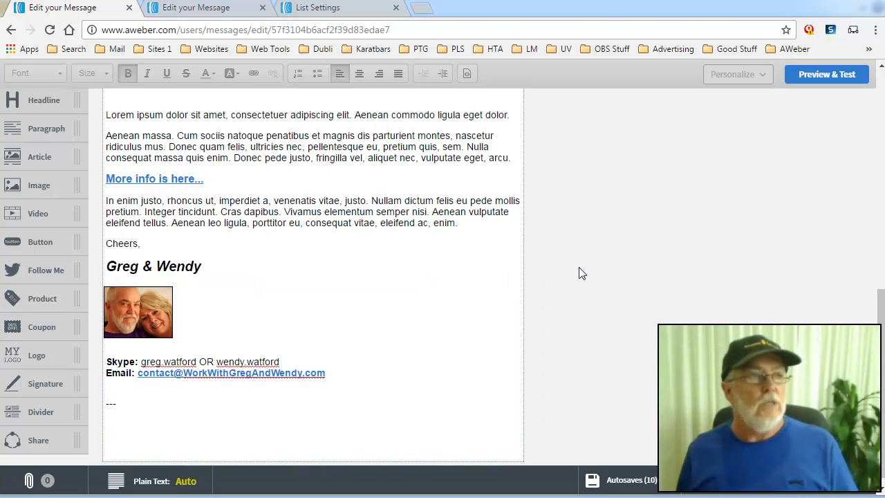
scroll(580, 273, "up", 1)
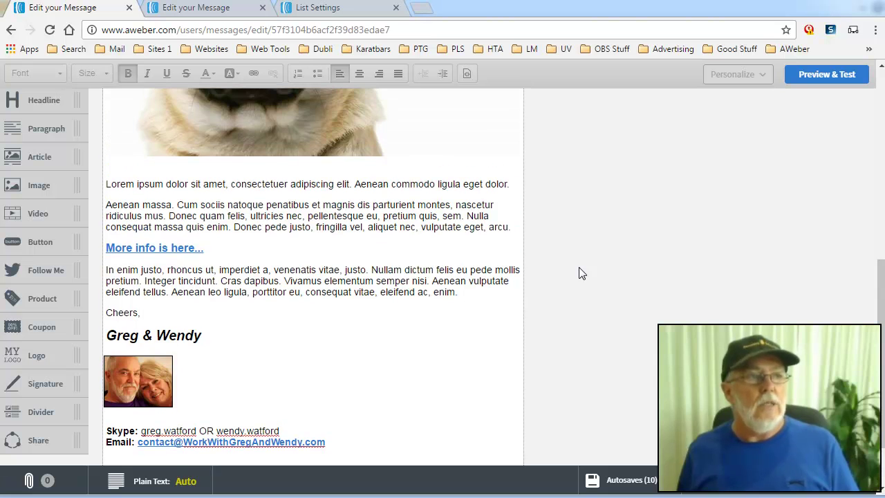
scroll(553, 250, "up", 1)
Step: Switch to the ANOTHER TEST MESSAGE draft and examine its {!firstname_fix} and {!signature} placeholders
left_click(227, 10)
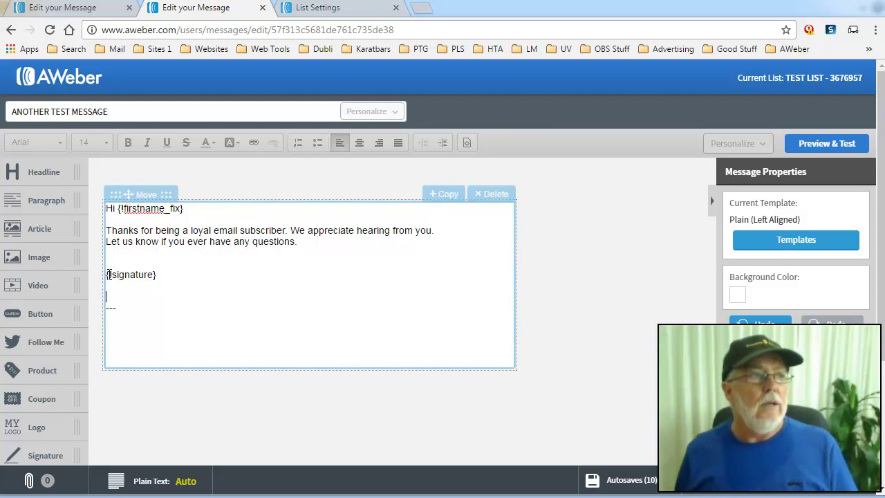
left_click_drag(119, 211, 180, 208)
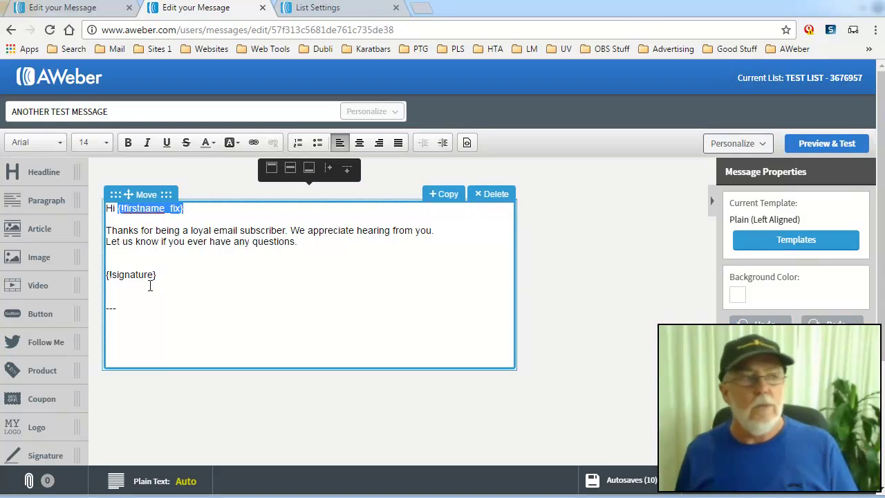
left_click_drag(106, 274, 164, 273)
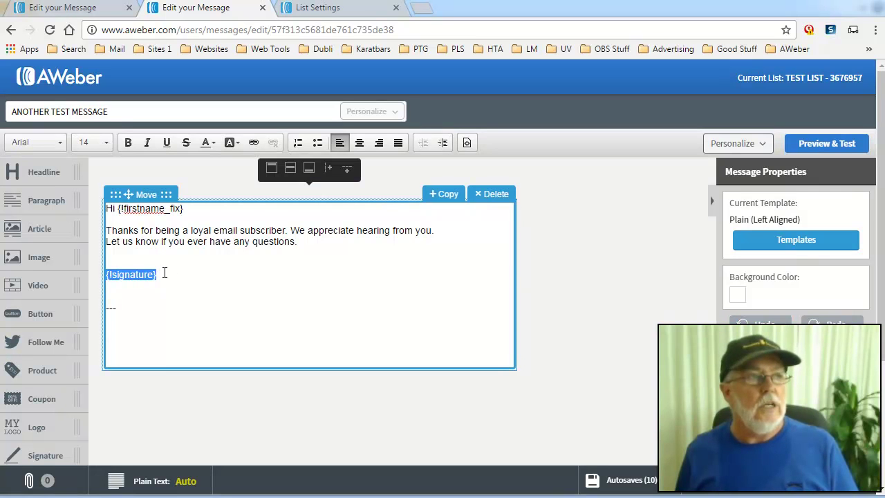
left_click(206, 298)
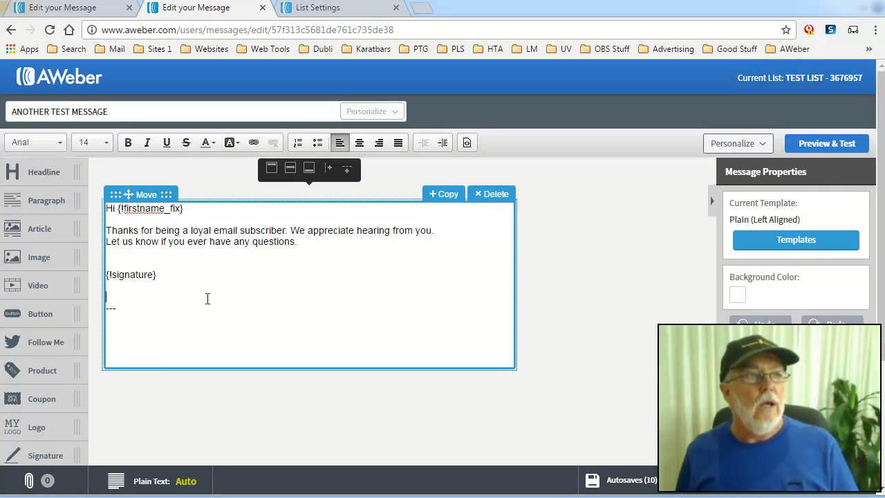
Step: Delete the {!signature} placeholder from the message body and reinsert it from the personalization snippets
left_click(764, 147)
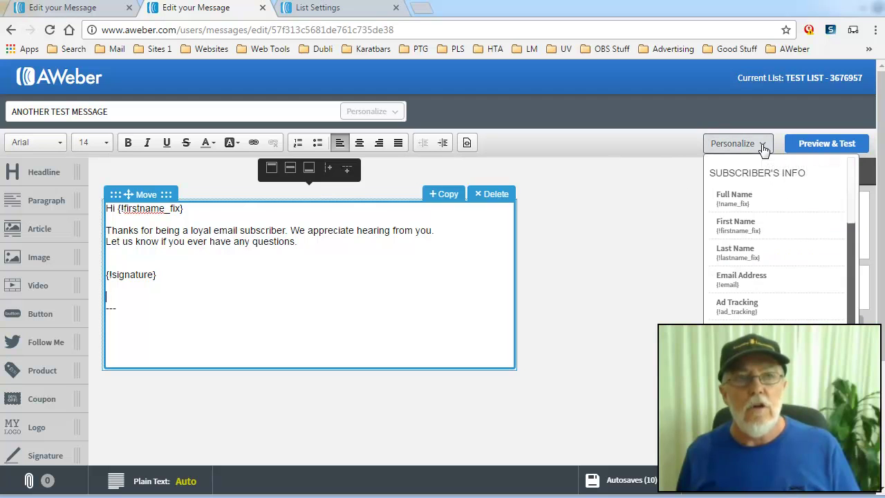
left_click_drag(160, 275, 106, 275)
key("Delete")
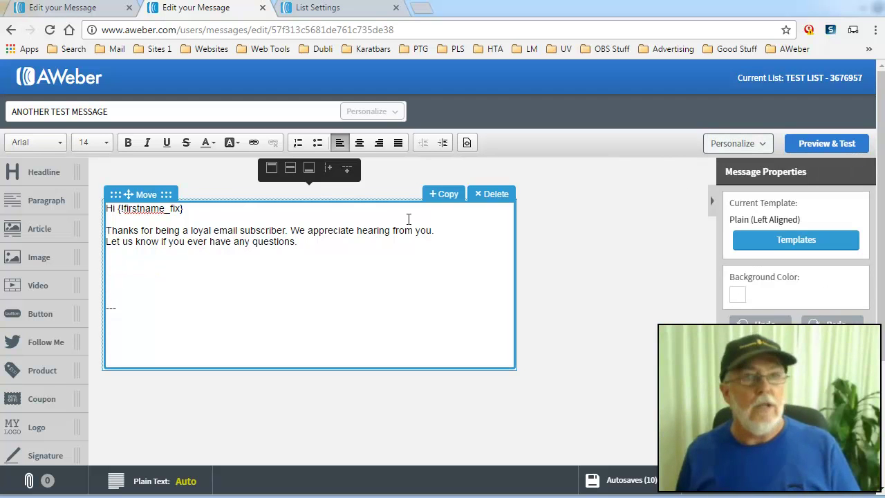
left_click(758, 144)
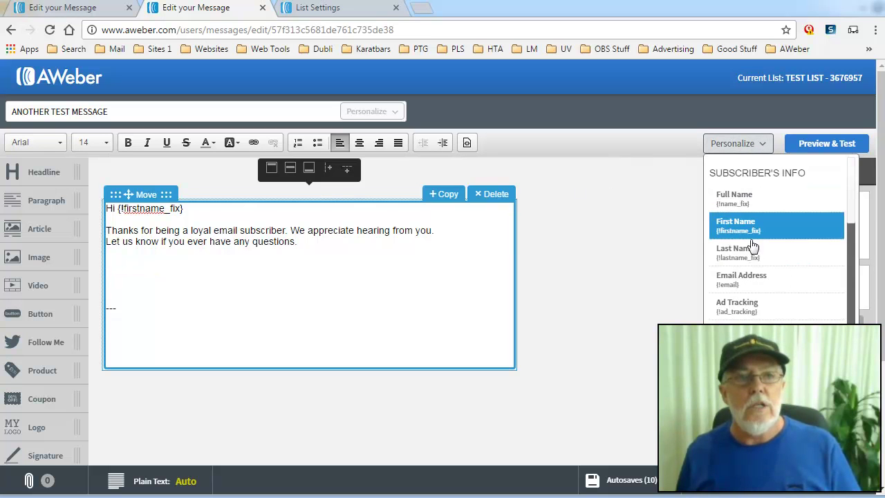
scroll(751, 236, "down", 1)
scroll(753, 245, "down", 3)
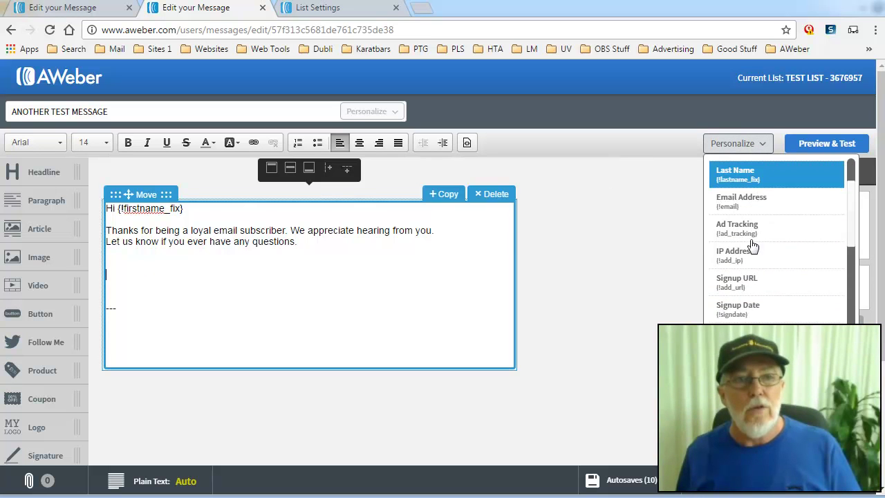
scroll(753, 245, "down", 1)
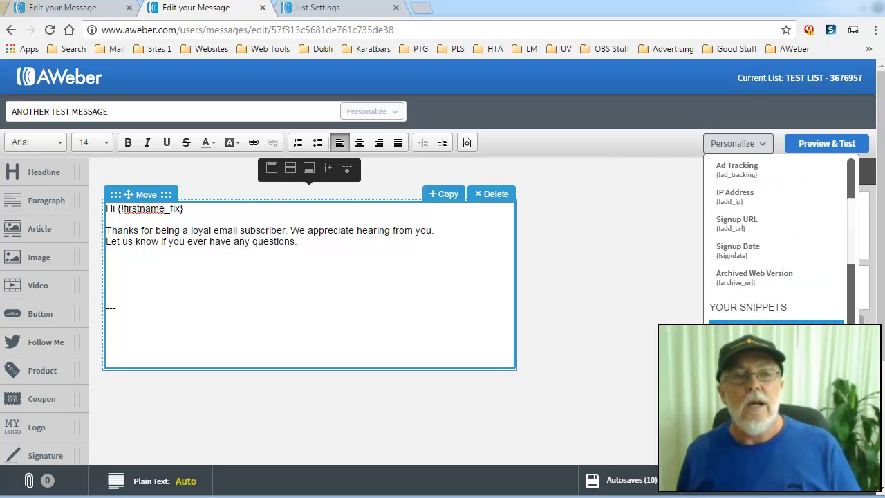
left_click(776, 329)
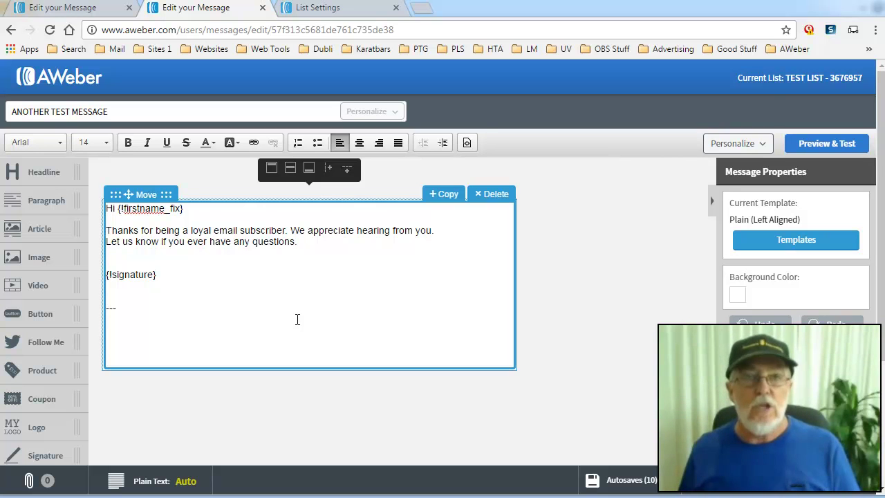
Step: Go to the List Settings page and review the Email Signature text under Personalize Your List
left_click(324, 11)
scroll(190, 230, "up", 5)
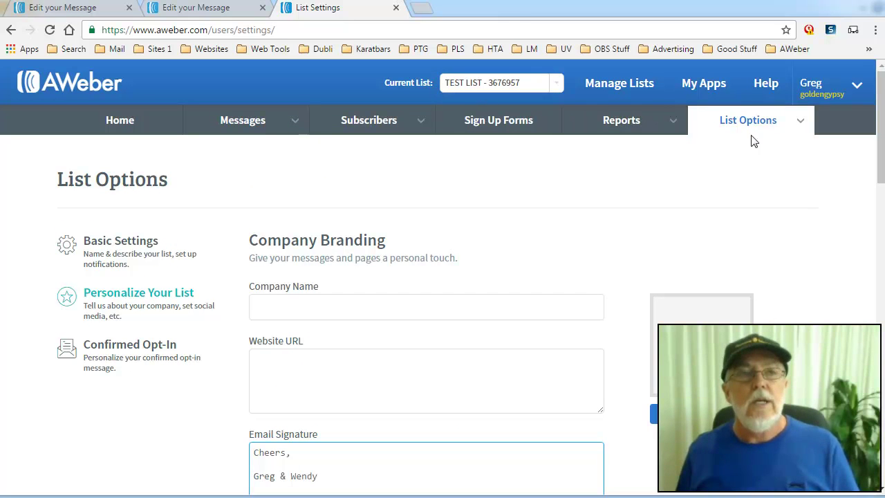
mouse_move(762, 123)
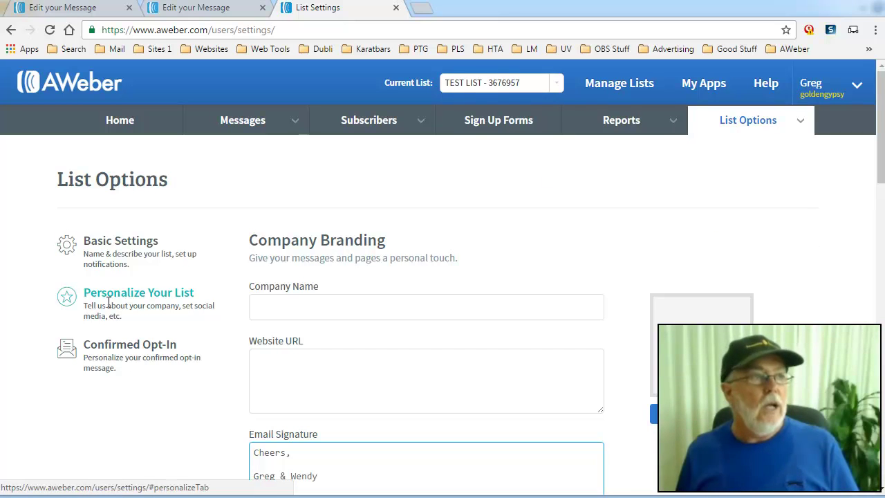
scroll(153, 325, "down", 4)
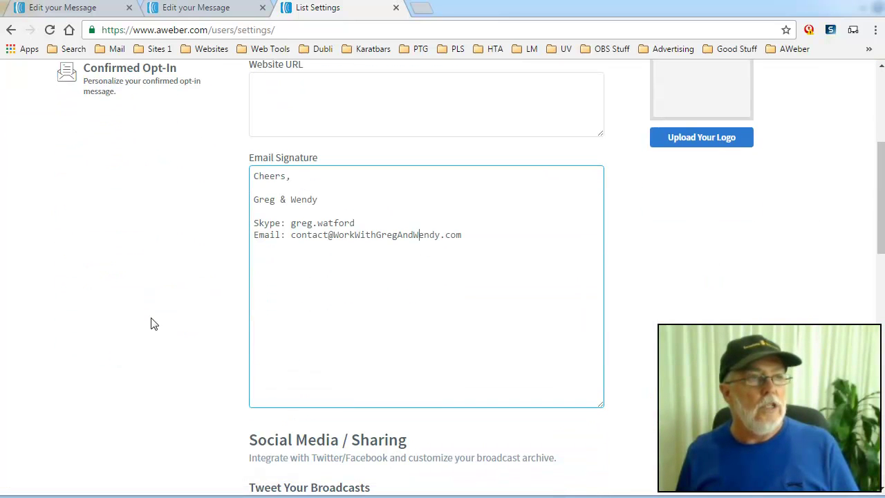
mouse_move(253, 175)
left_mouse_down()
mouse_move(277, 173)
mouse_move(503, 240)
left_mouse_up()
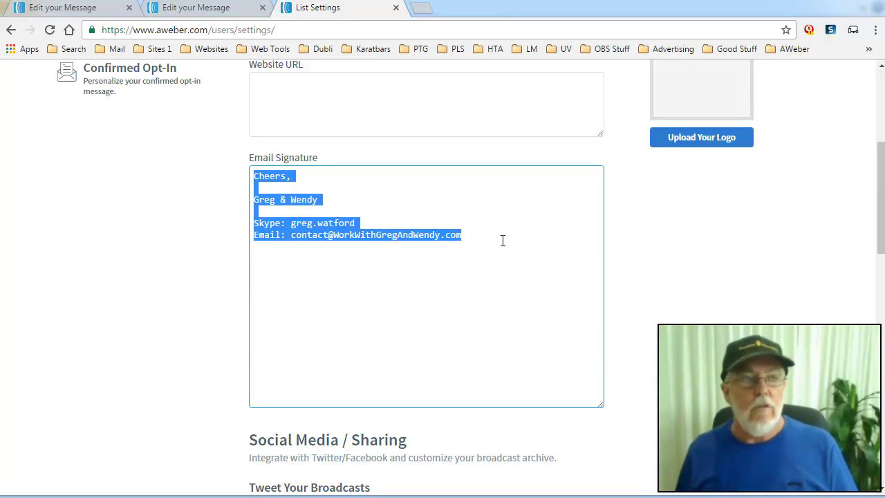
left_click(477, 271)
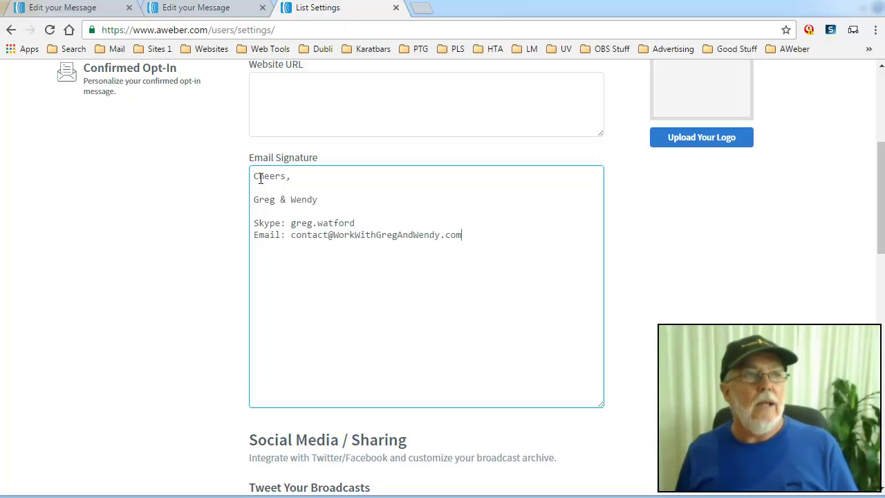
left_click_drag(255, 175, 470, 259)
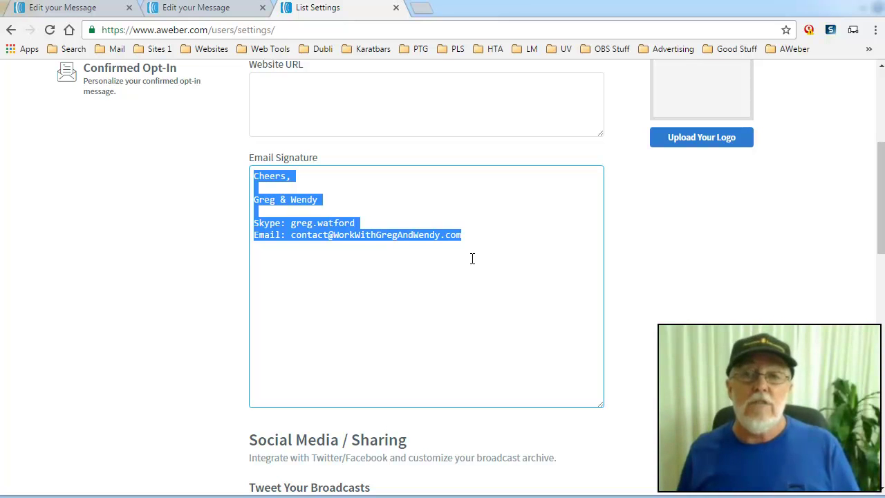
left_click(452, 270)
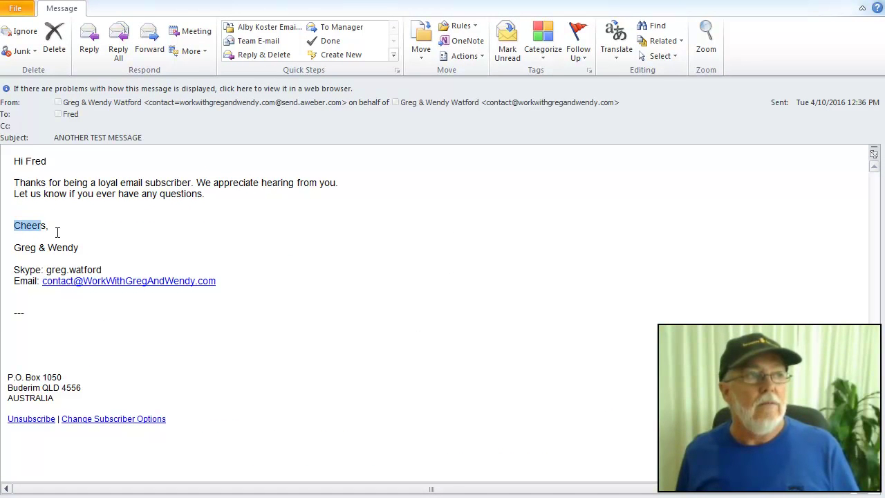
Step: Check the signature in the received ANOTHER TEST MESSAGE in Outlook and return to the Company Name field in AWeber's list settings
left_click_drag(17, 222, 273, 300)
left_click(311, 334)
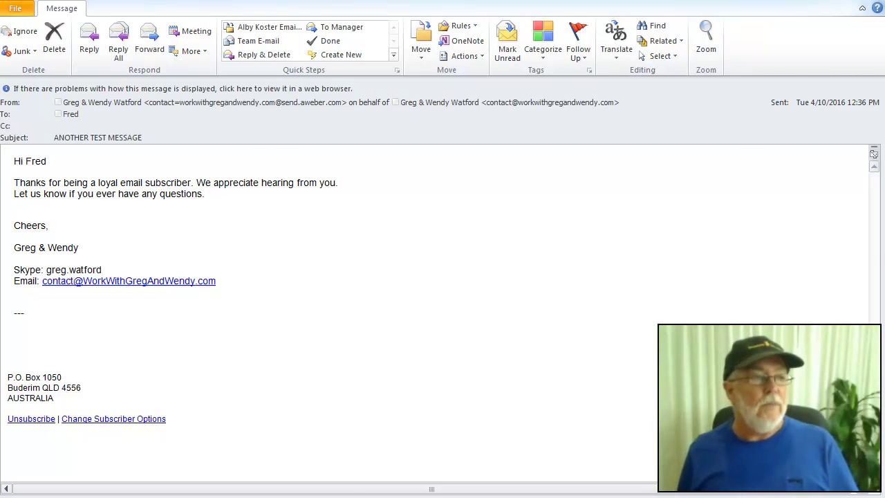
key("alt+Tab")
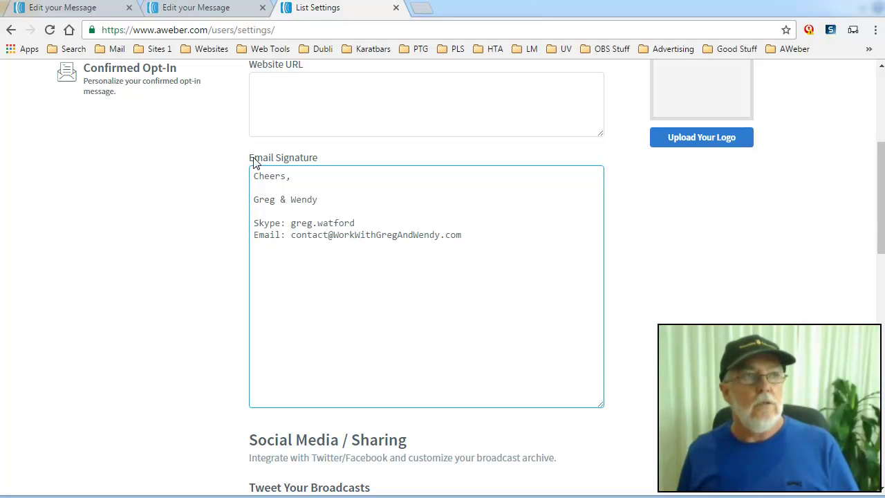
scroll(378, 303, "up", 4)
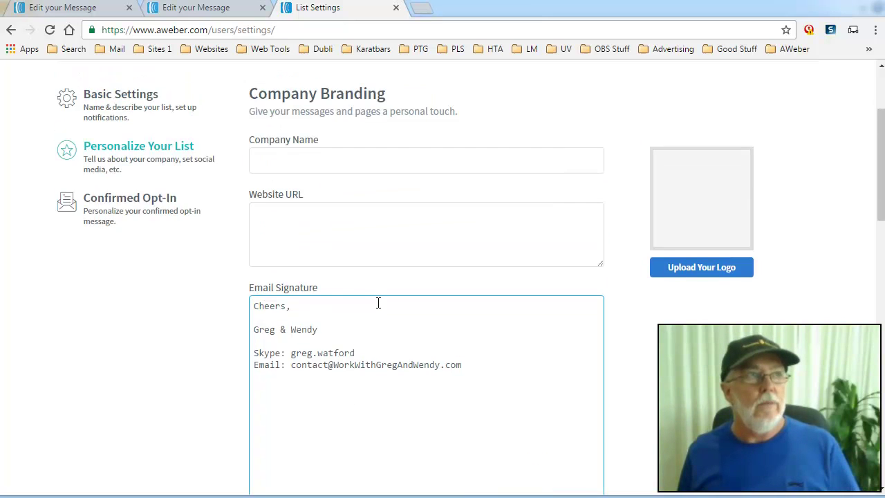
left_click(378, 303)
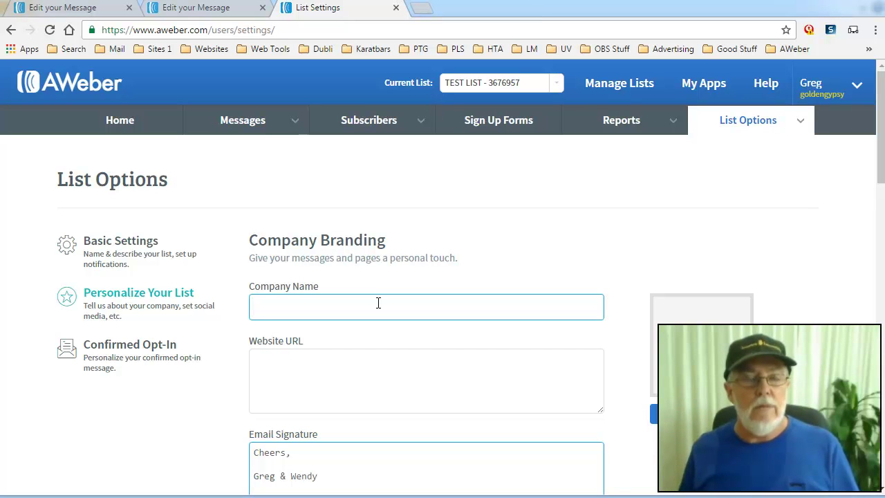
Step: Switch to the Best Online HTML Editor page in Firefox and review its web address and empty editing area
key("alt+Tab")
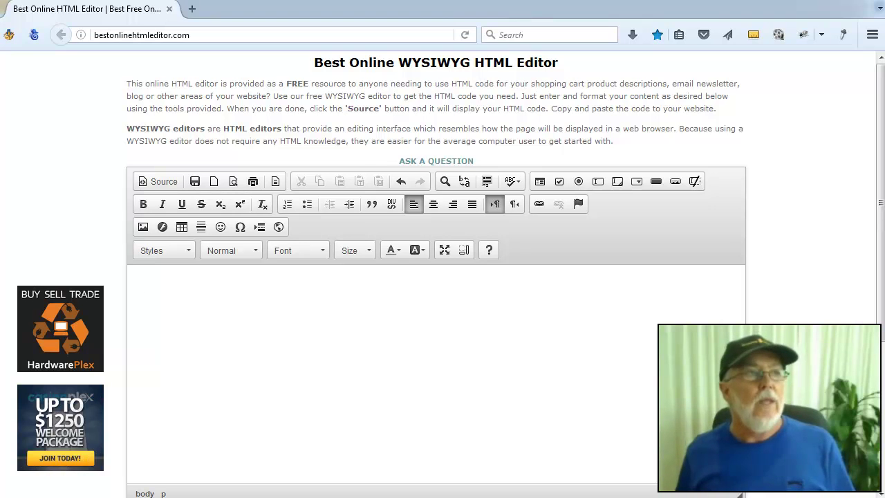
left_click(194, 34)
left_click_drag(193, 33, 96, 35)
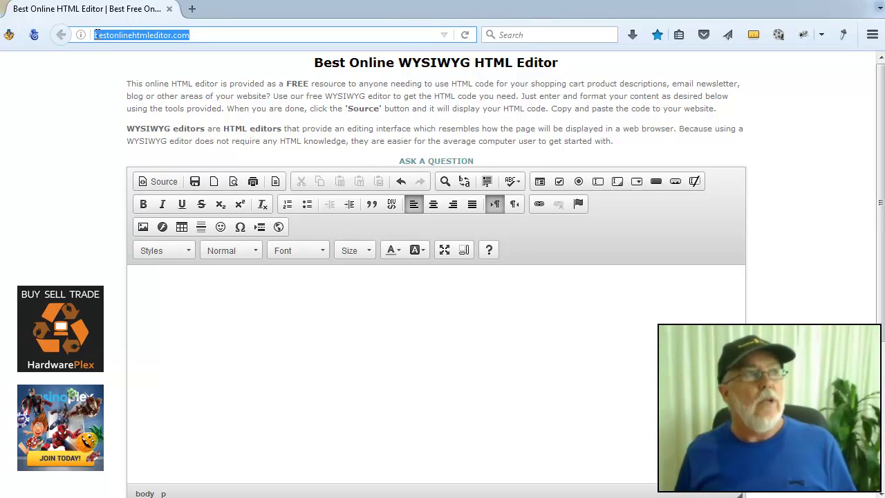
left_click(80, 131)
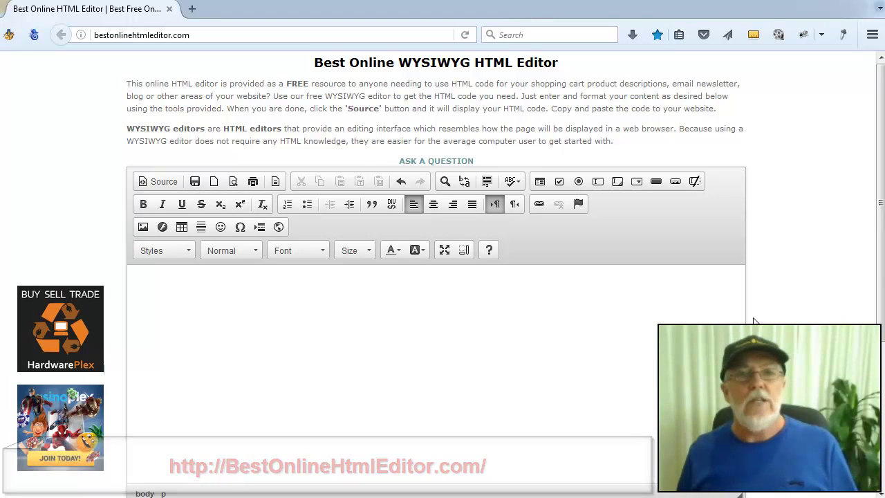
scroll(452, 388, "down", 3)
scroll(804, 305, "up", 3)
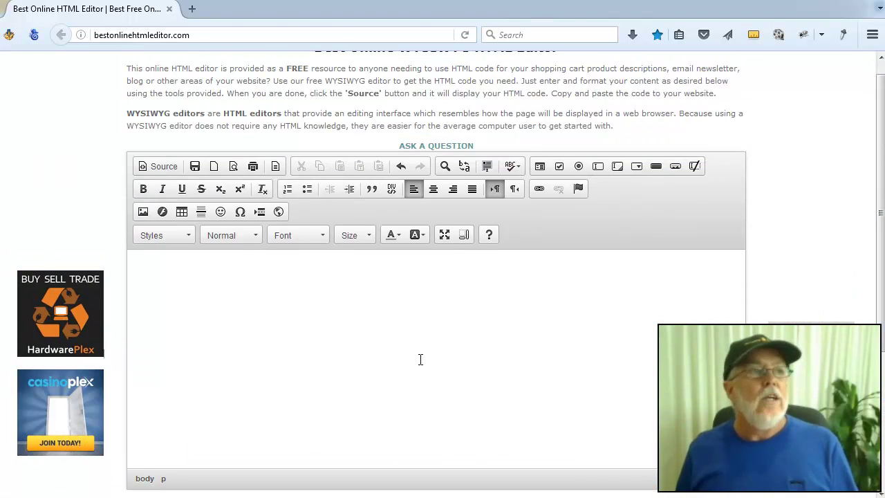
left_click(171, 276)
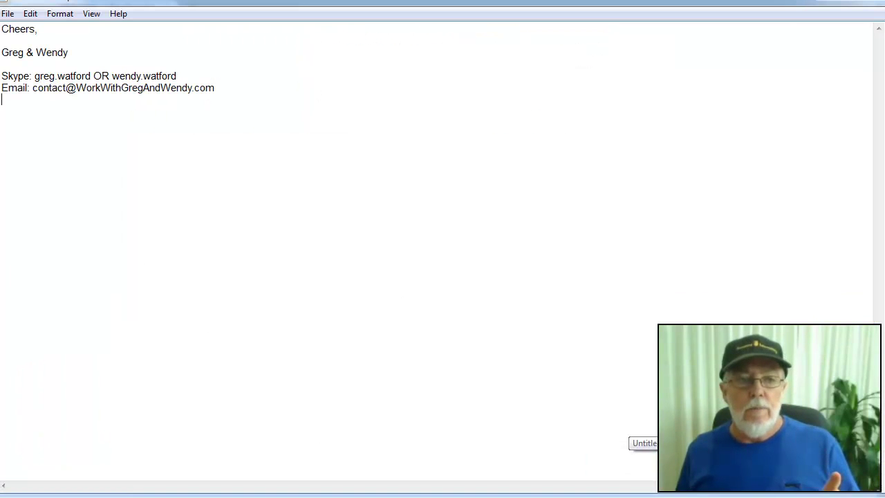
Step: Copy the entire plain-text signature from Notepad and paste it into the online HTML editor
left_click(626, 474)
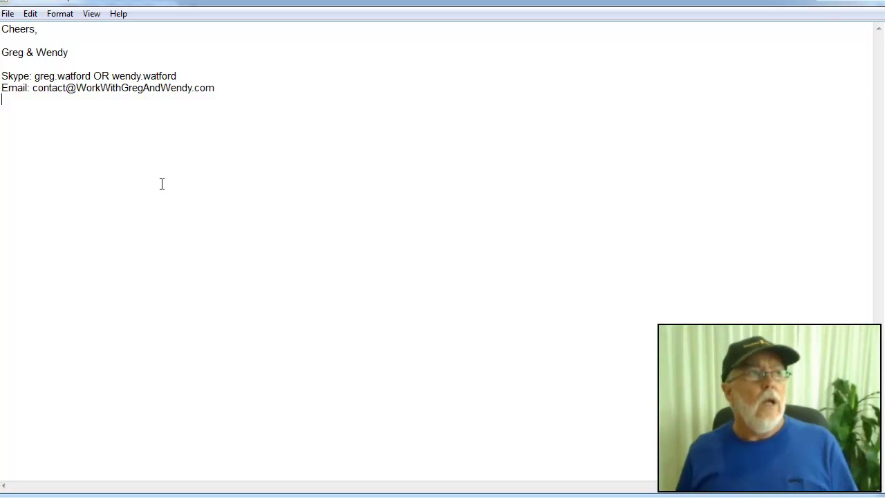
left_click_drag(2, 29, 234, 96)
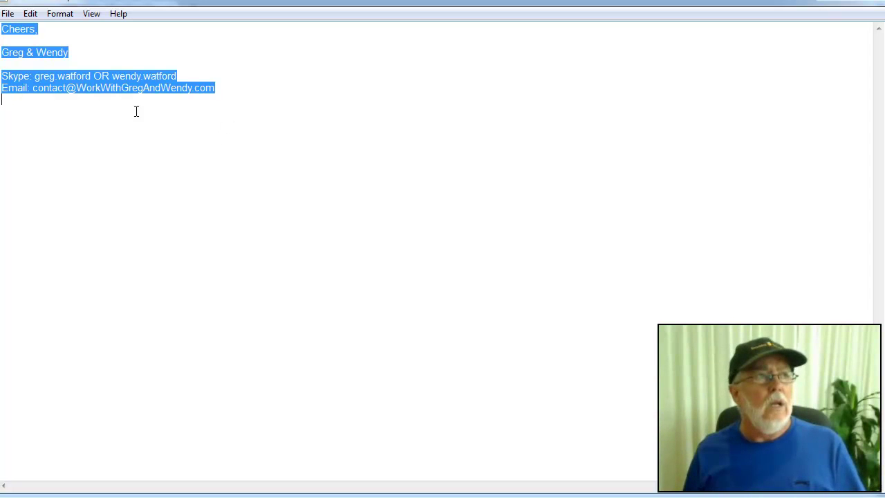
left_click(166, 132)
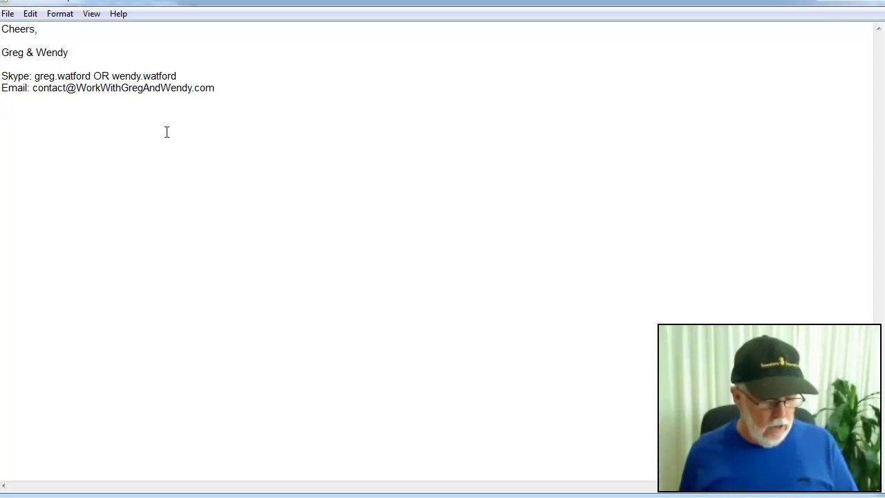
key("ctrl+a")
key("ctrl+c")
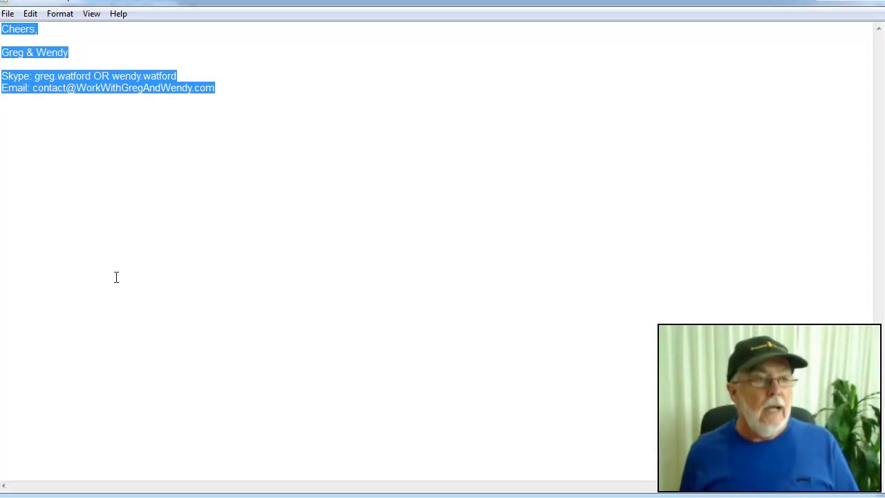
left_click(65, 497)
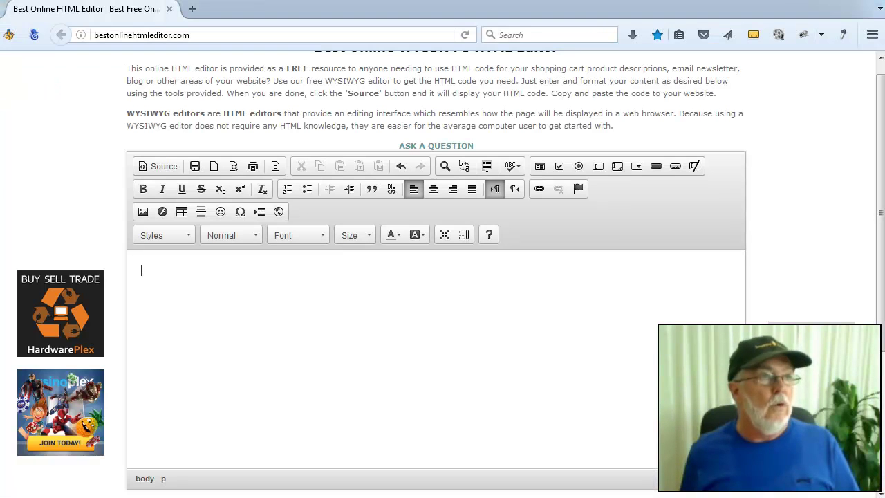
left_click(218, 306)
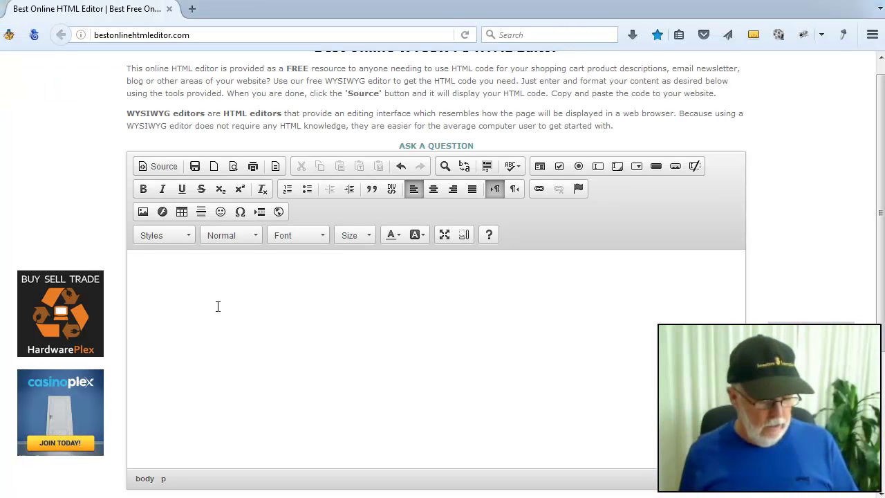
key("ctrl+v")
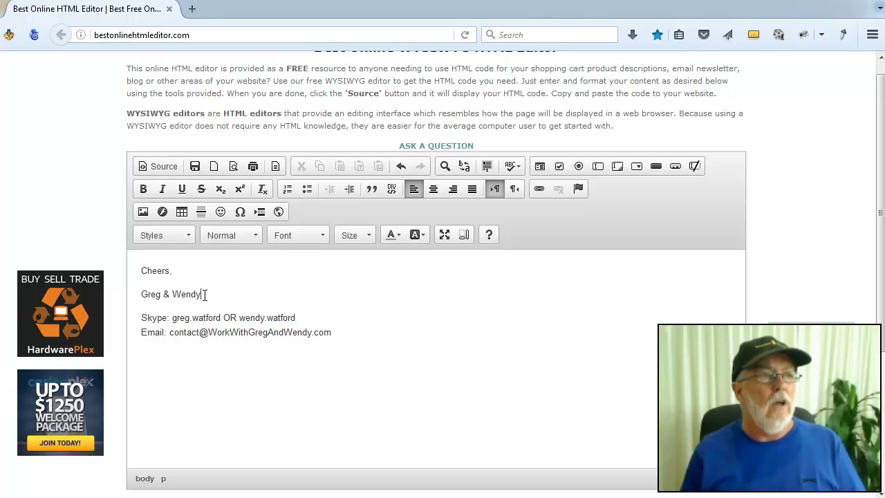
Step: Format the whole signature in the HTML editor as Arial, size 14
key("ctrl+a")
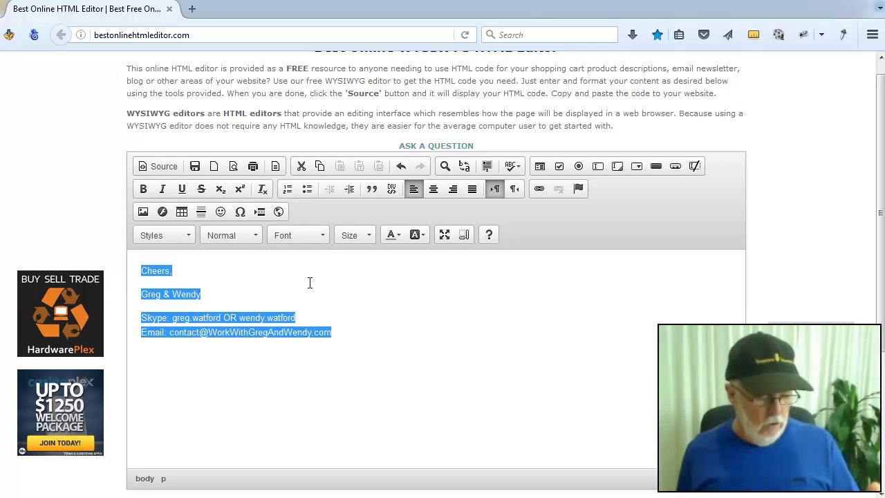
left_click(292, 234)
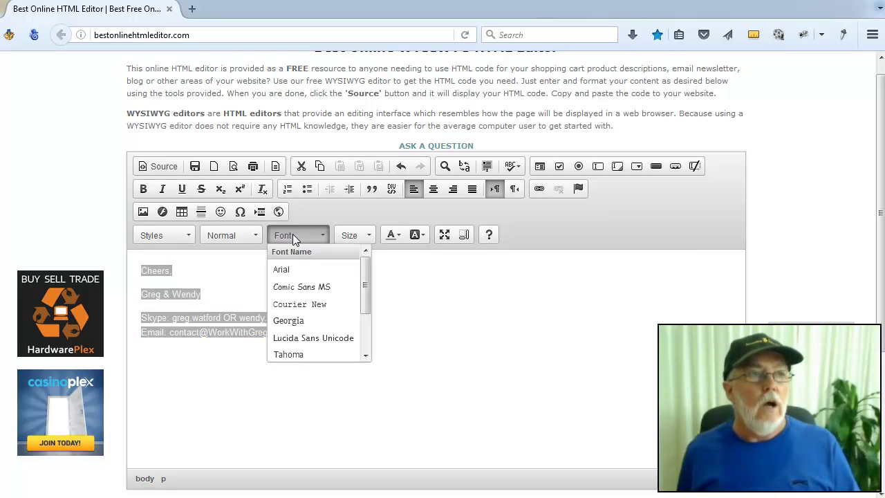
left_click(281, 269)
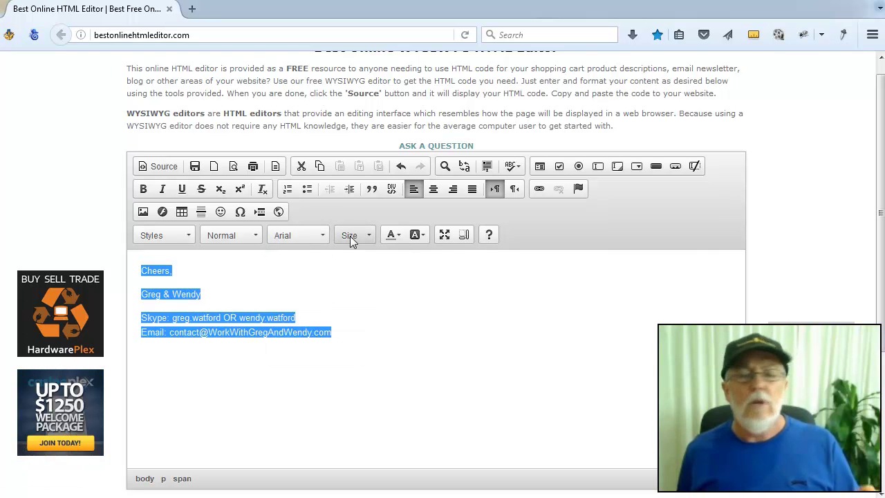
left_click(350, 236)
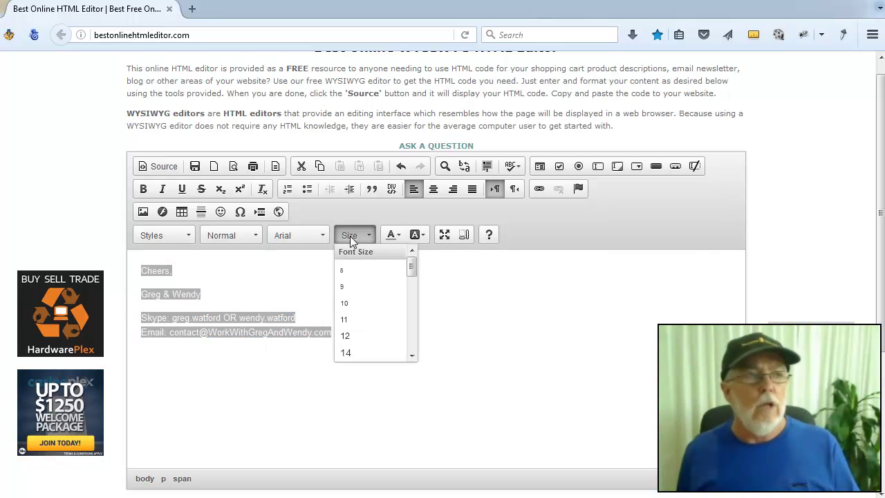
left_click(347, 353)
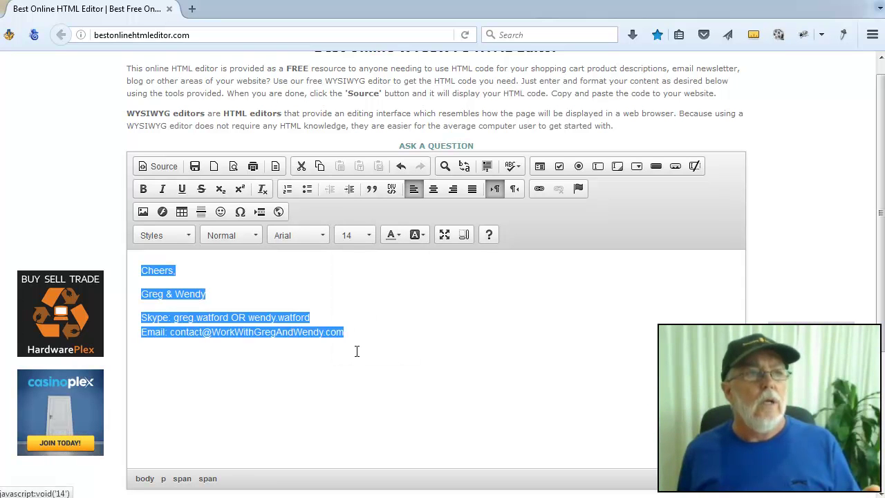
left_click(402, 321)
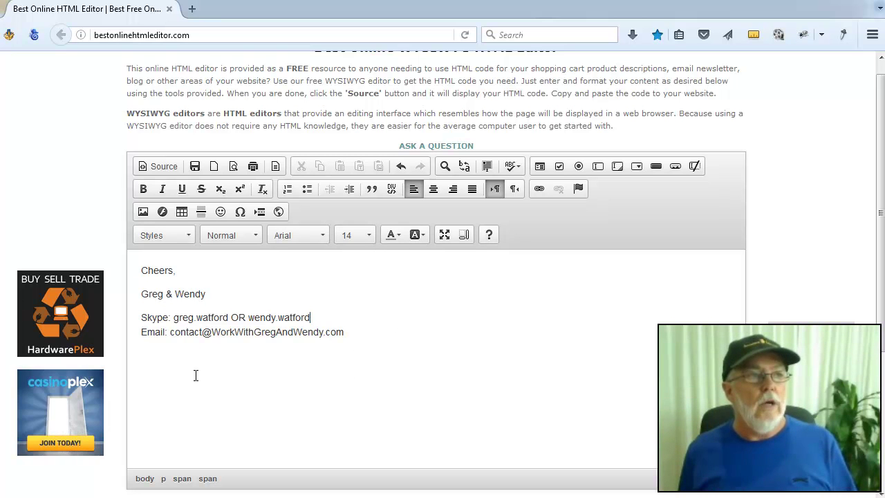
Step: Insert two line breaks after the names line of the signature
left_click(210, 295)
key("Return")
key("Return")
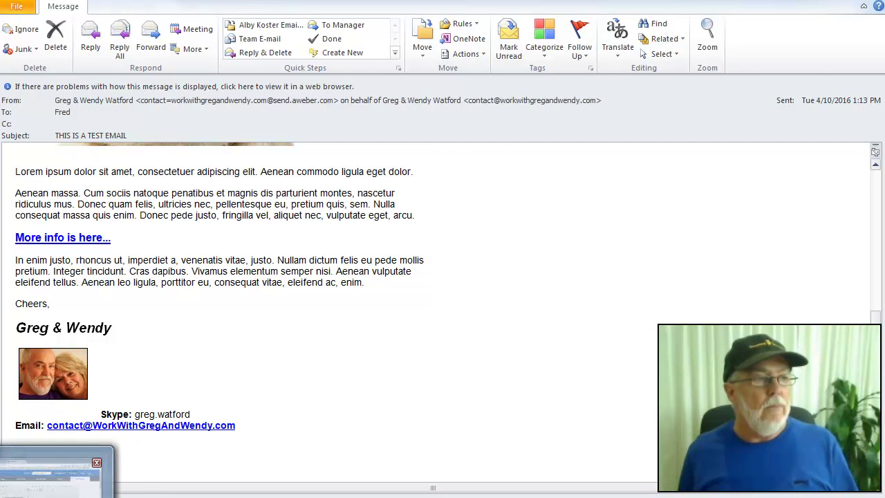
Step: Switch to the THIS IS A TEST EMAIL draft in AWeber and examine the closing, photo and contact lines of its signature
left_click(62, 477)
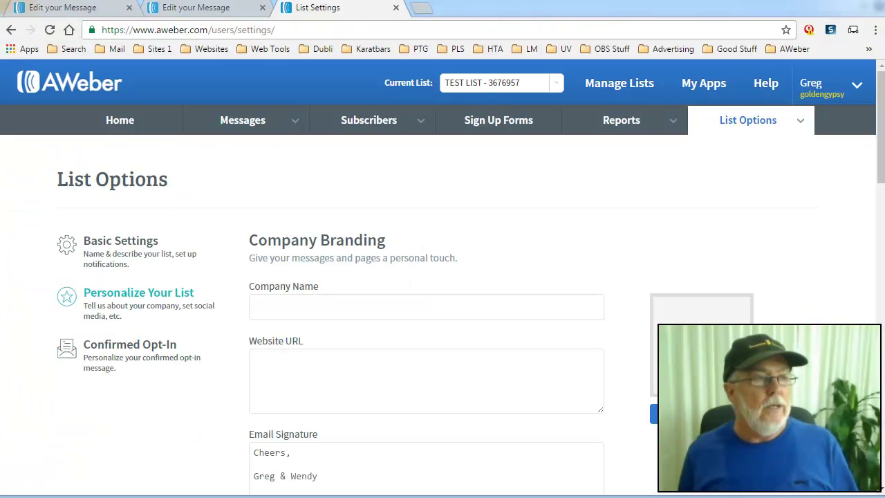
left_click(96, 10)
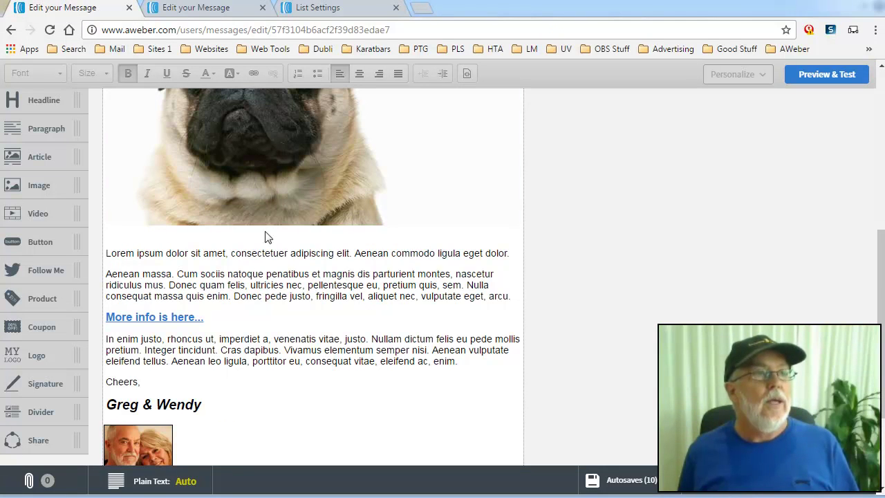
scroll(291, 252, "down", 2)
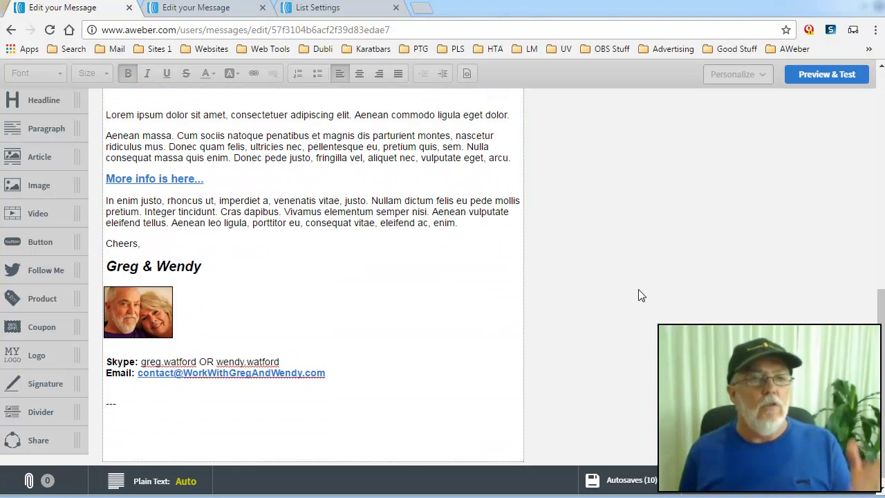
scroll(640, 296, "up", 6)
scroll(639, 295, "down", 3)
scroll(640, 296, "up", 3)
scroll(639, 295, "up", 2)
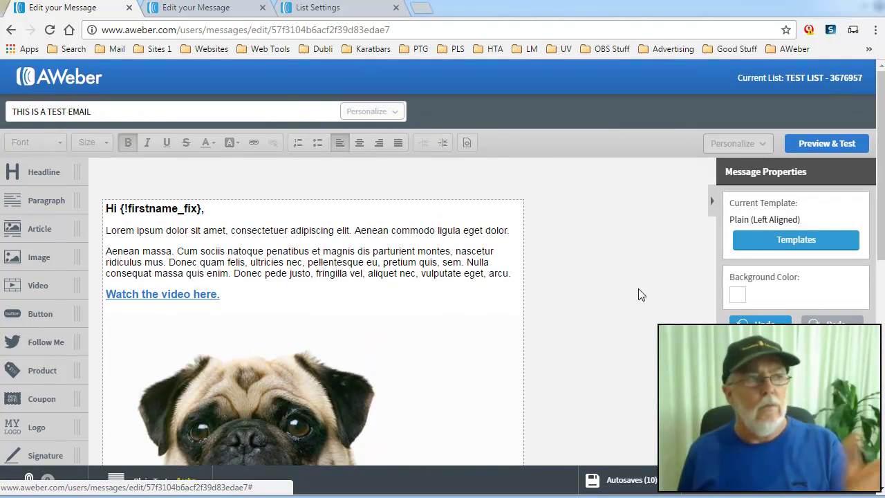
scroll(639, 295, "down", 2)
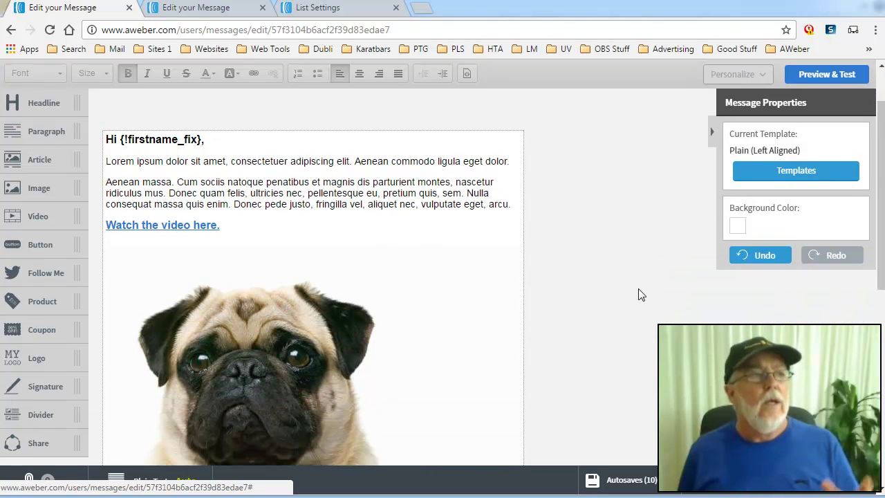
scroll(639, 295, "down", 10)
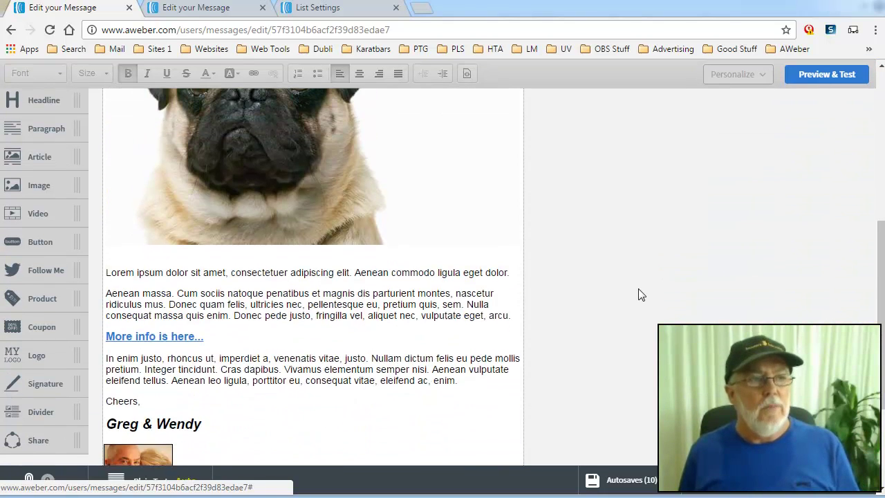
mouse_move(188, 301)
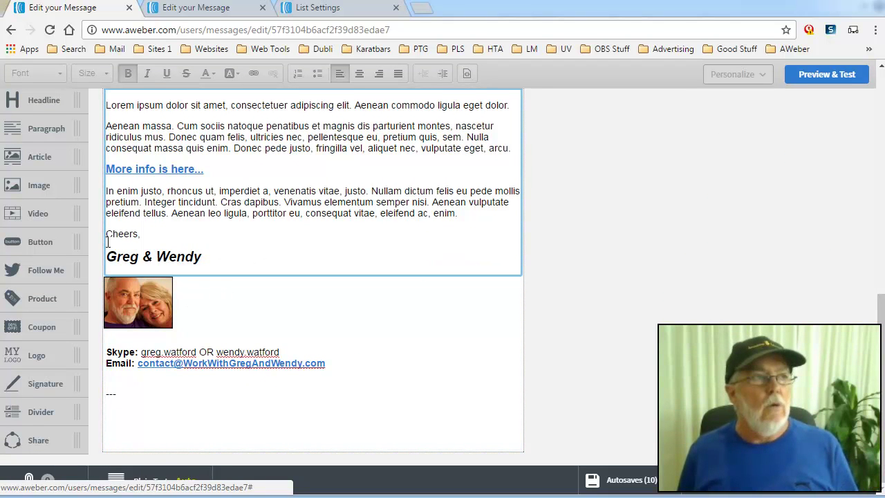
left_click_drag(107, 235, 208, 258)
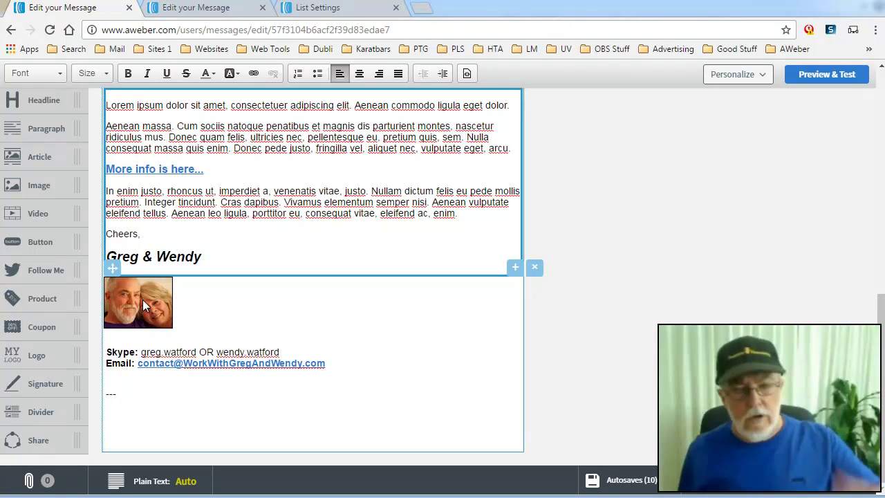
Step: Inspect the signature photo's HTML code and locate its image source address
right_click(143, 304)
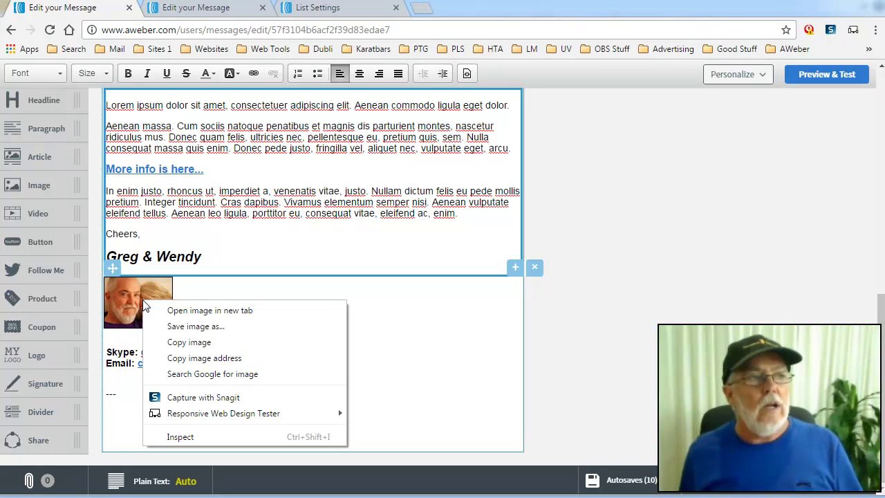
left_click(180, 438)
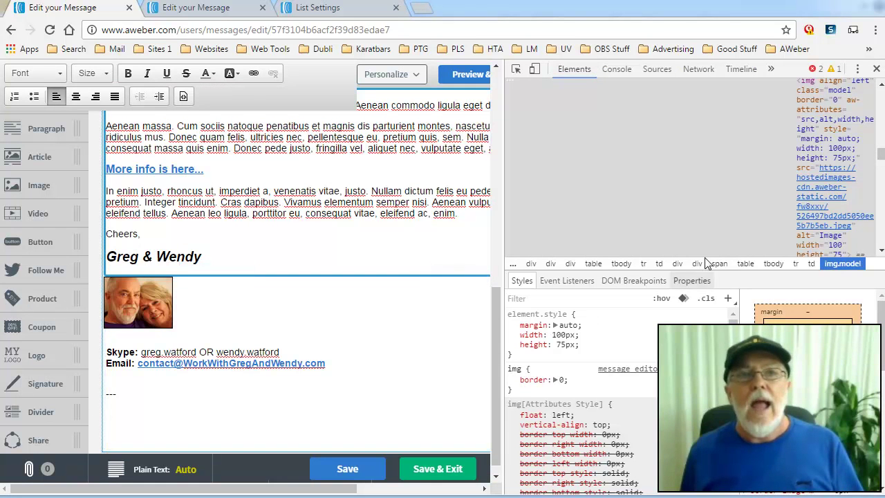
mouse_move(881, 155)
left_mouse_down()
mouse_move(881, 195)
mouse_move(881, 158)
left_mouse_up()
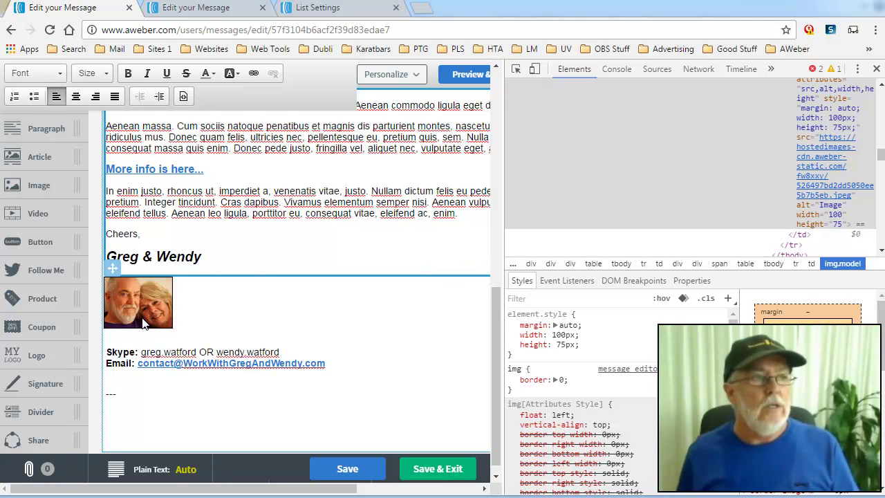
mouse_move(835, 160)
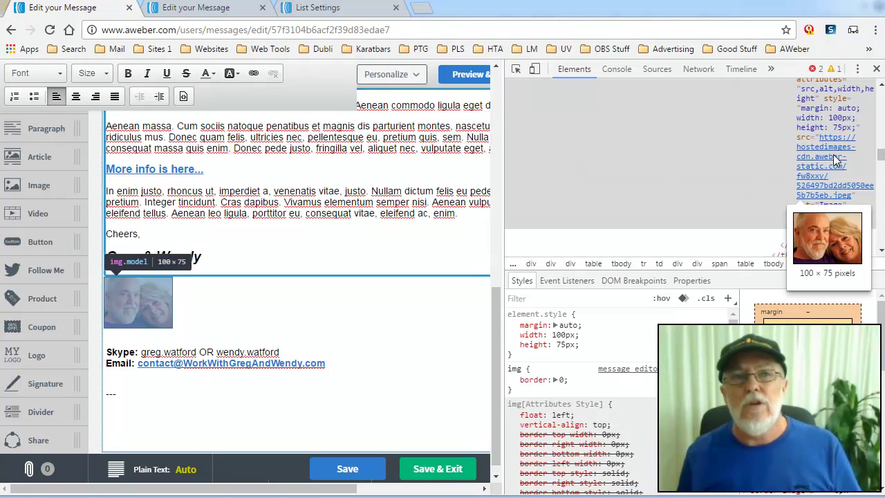
Step: Copy the signature photo's source address from its HTML code
double_click(834, 159)
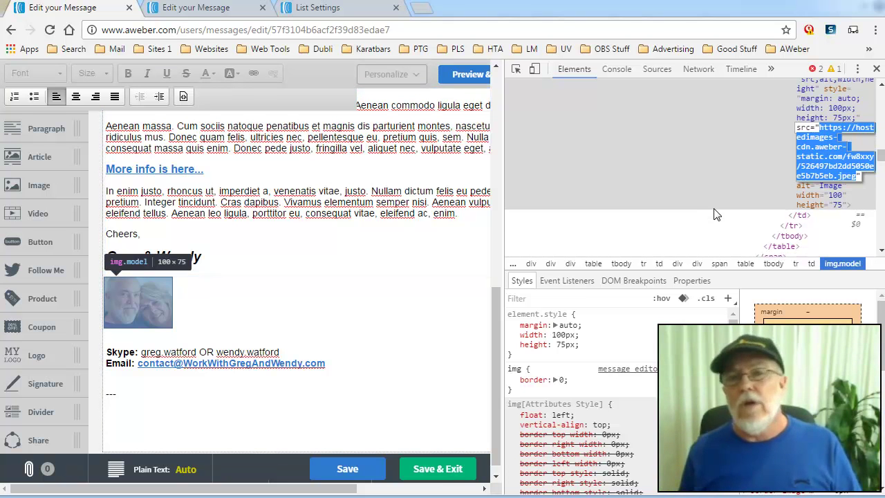
right_click(823, 153)
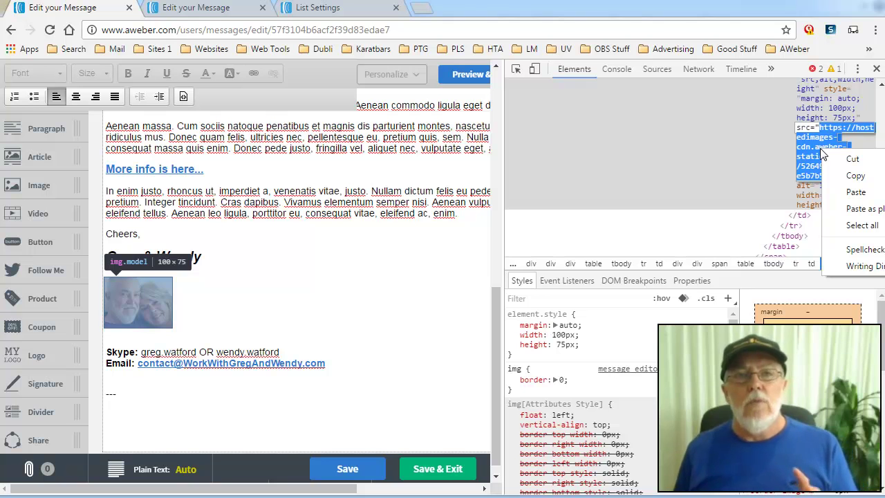
left_click(855, 177)
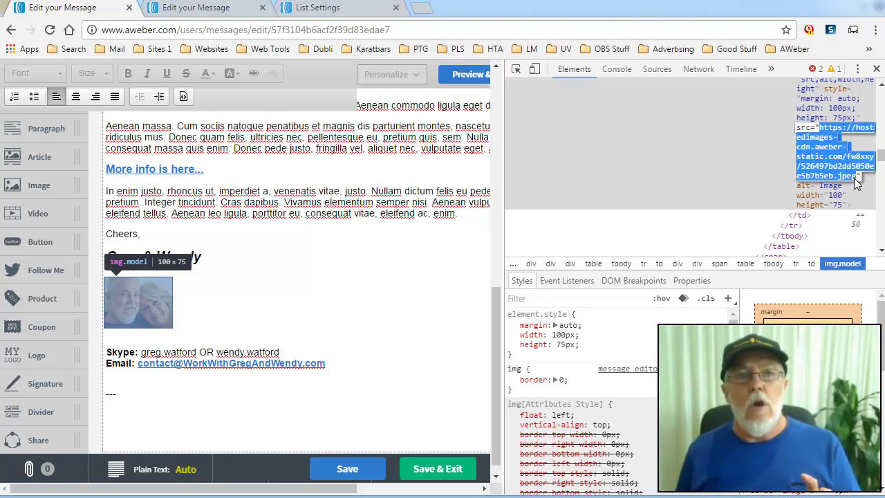
Step: Open the copied image address in a new browser tab, check the hosted photo and its address, and close the tab
left_click(423, 8)
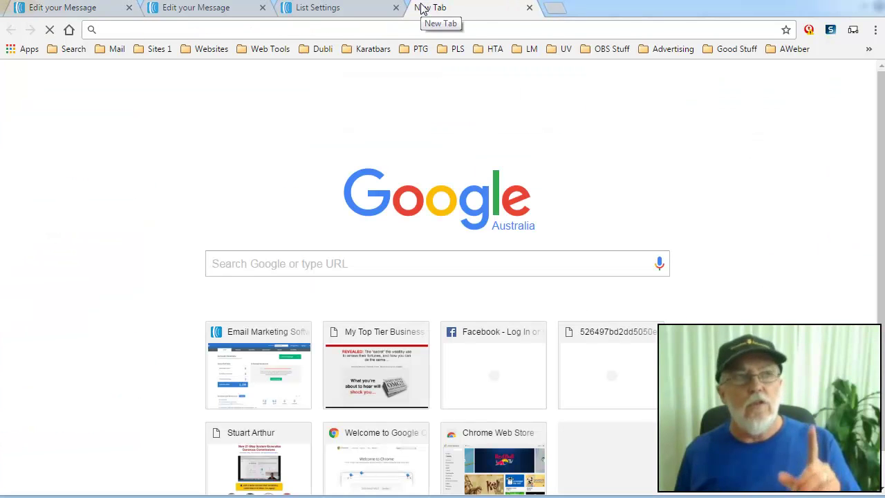
right_click(185, 32)
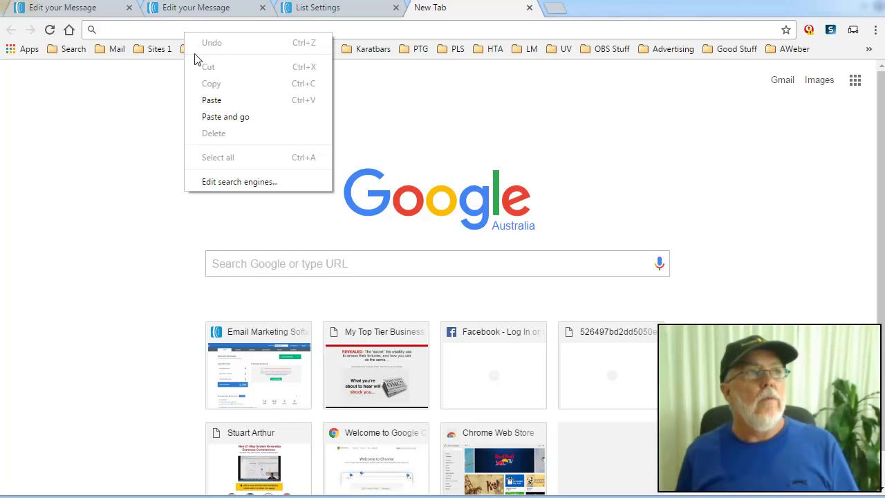
left_click(218, 102)
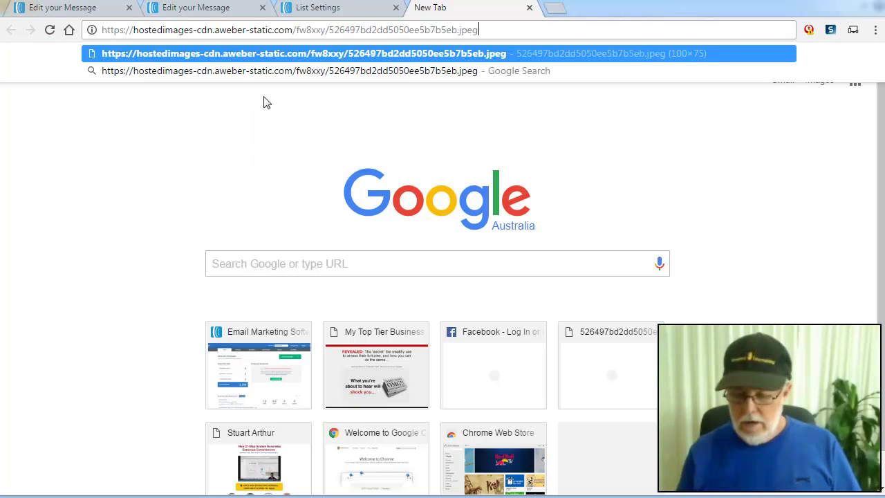
key("Return")
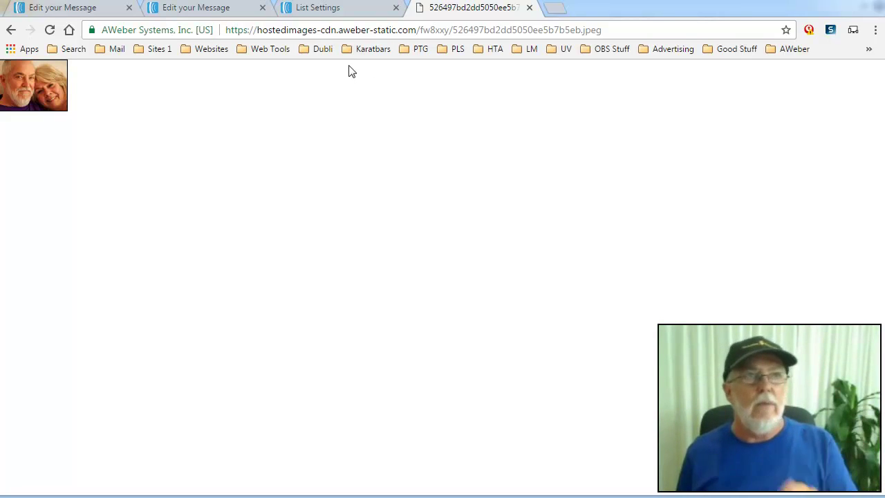
left_click_drag(420, 30, 604, 32)
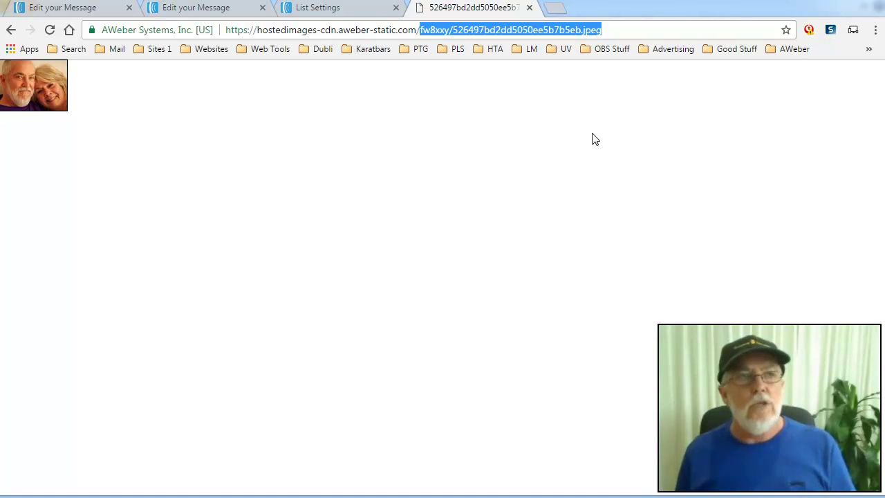
left_click(530, 8)
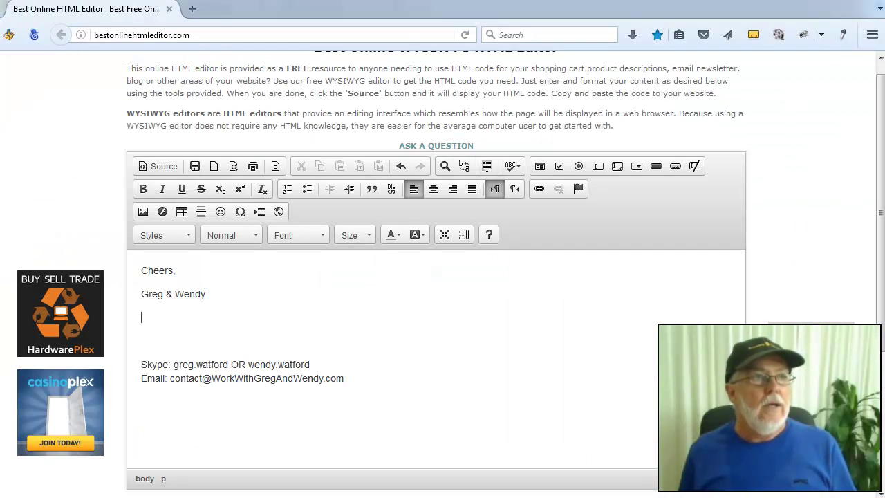
Step: Switch to the online HTML editor and insert the hosted photo below the names line using the copied image address
left_click(147, 319)
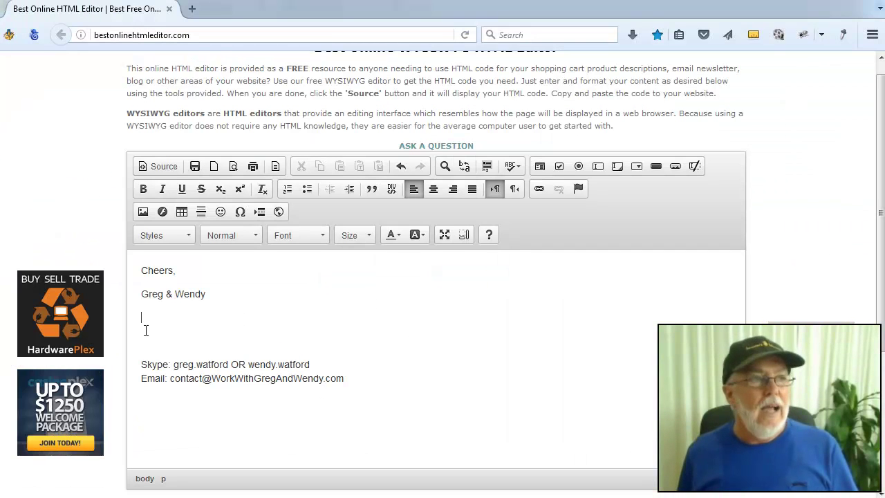
left_click(144, 212)
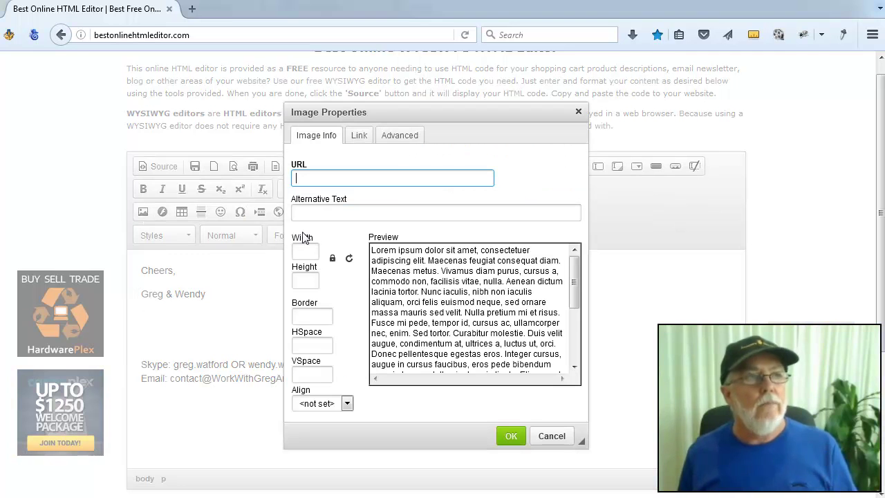
right_click(309, 179)
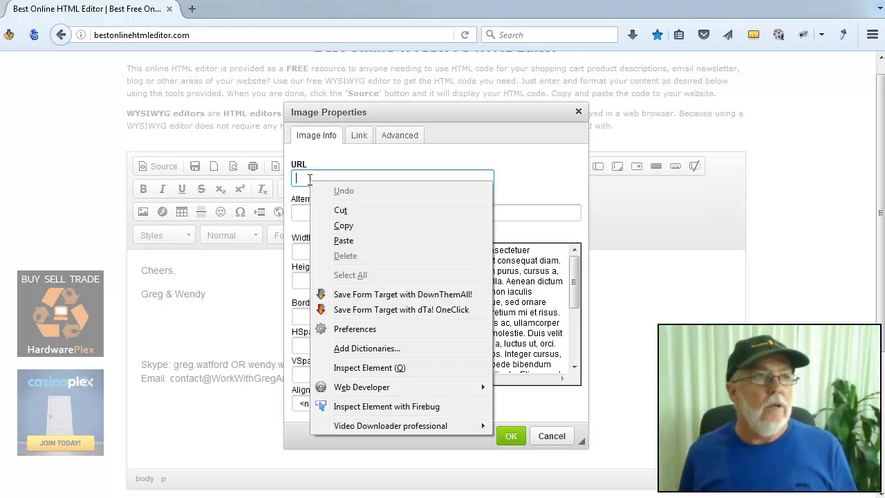
left_click(344, 242)
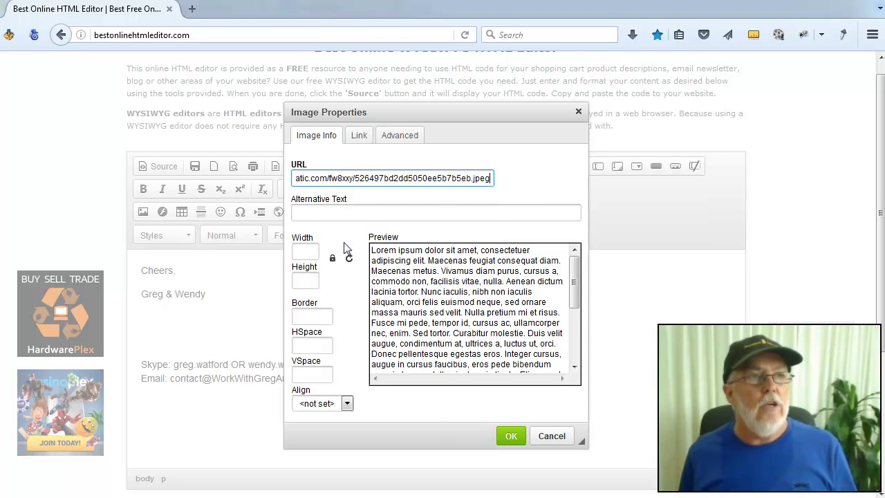
left_click(512, 435)
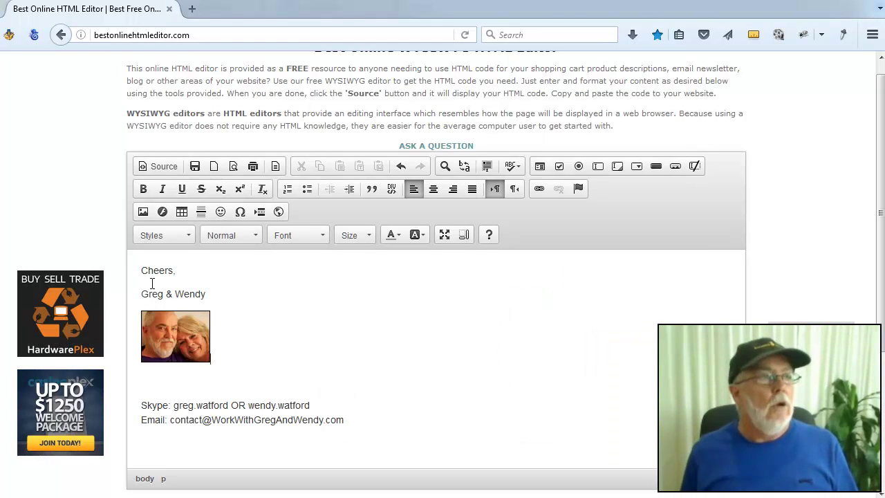
Step: Format the names line of the signature as bold and italic with size 18
left_click_drag(142, 290, 207, 294)
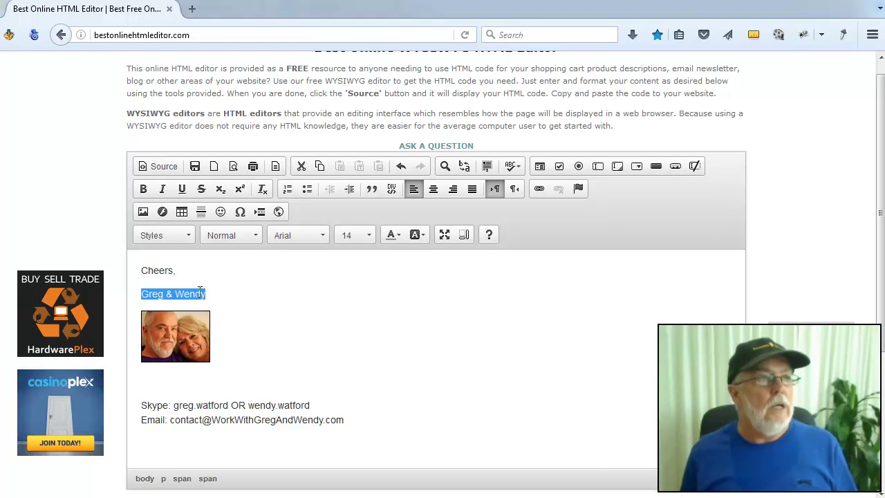
left_click(143, 189)
left_click(162, 188)
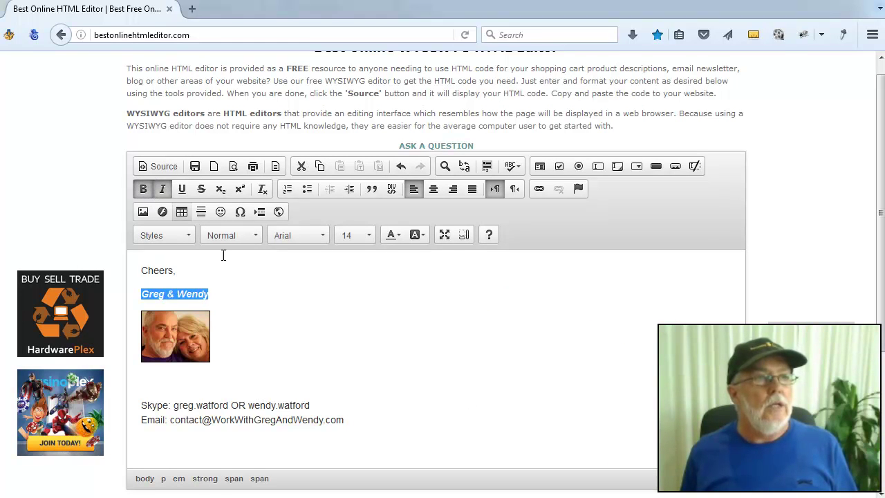
left_click(371, 239)
scroll(377, 322, "down", 2)
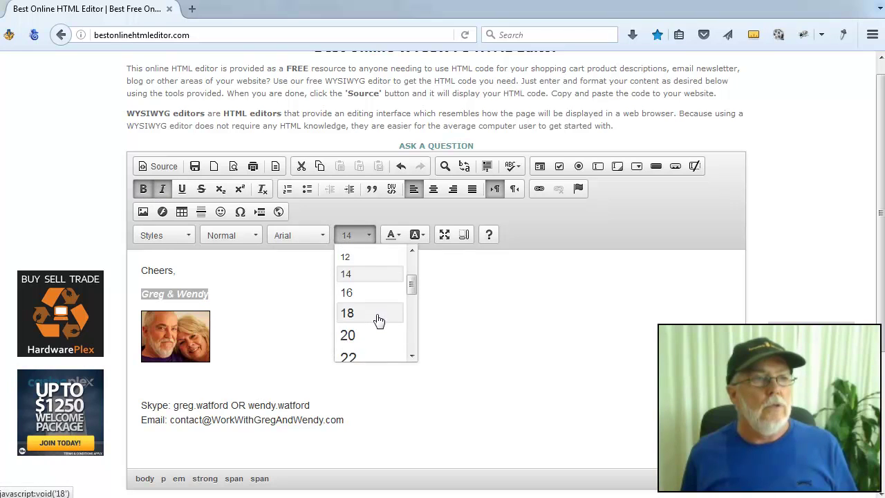
left_click(377, 317)
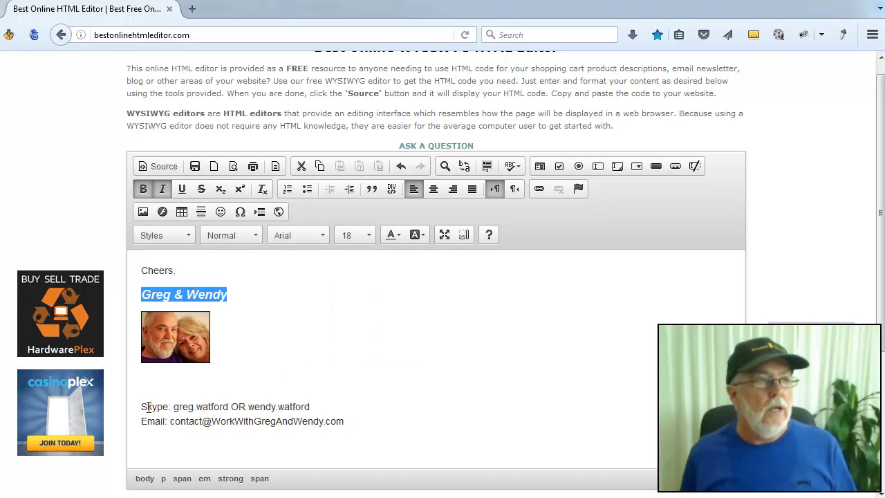
Step: Make the Skype label and the whole email line of the signature bold
double_click(145, 406)
left_click(143, 189)
left_click_drag(142, 422, 345, 423)
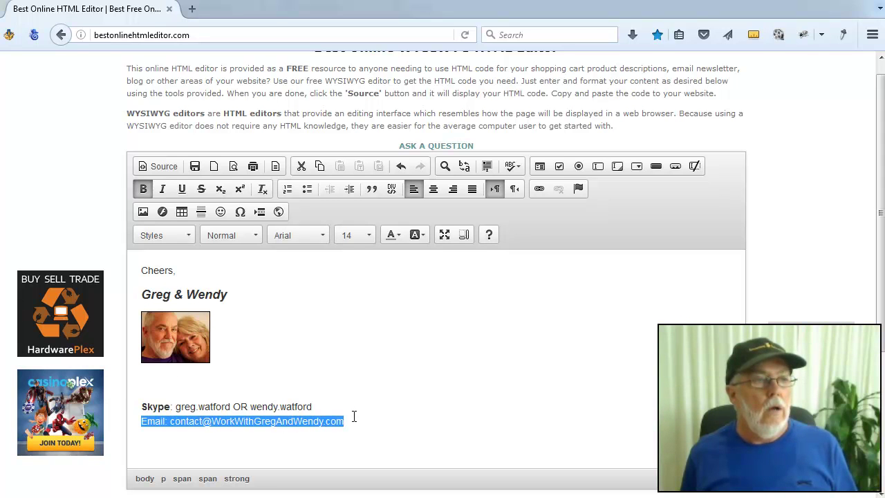
left_click(143, 189)
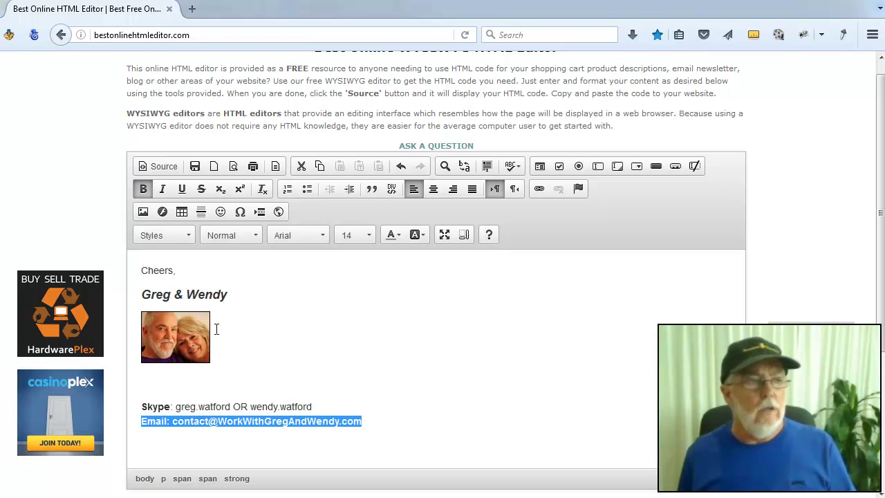
left_click(239, 425)
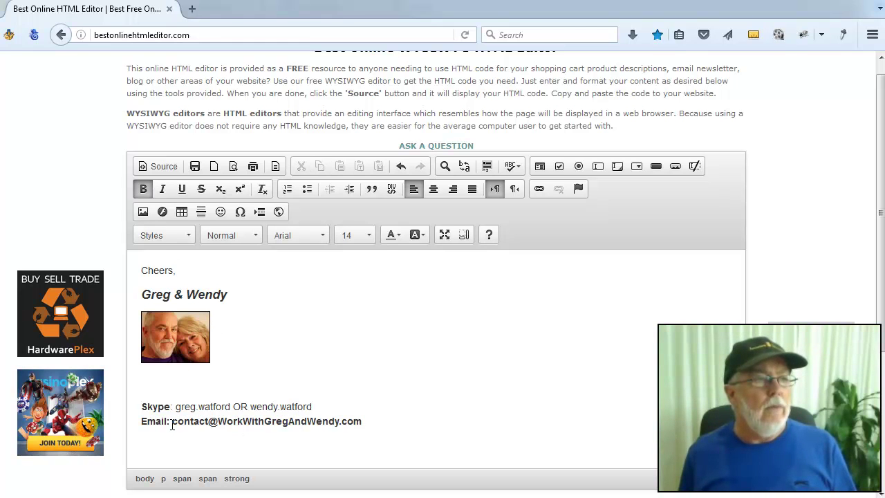
Step: Copy the signature's contact email address and turn that text into an E-mail type link to the same address
left_click_drag(173, 423, 363, 419)
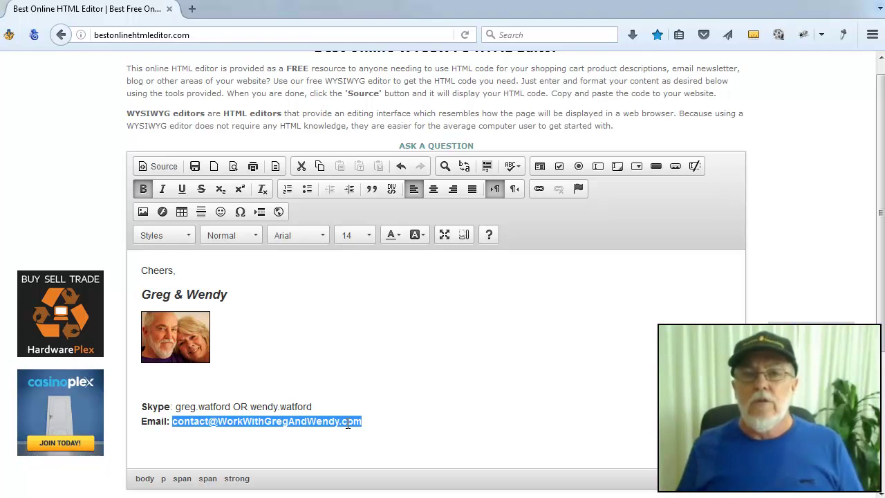
right_click(300, 424)
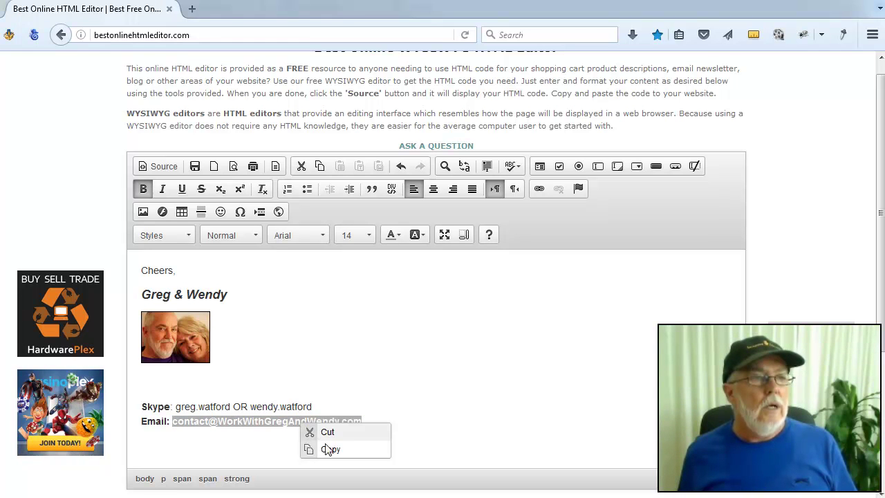
left_click(327, 448)
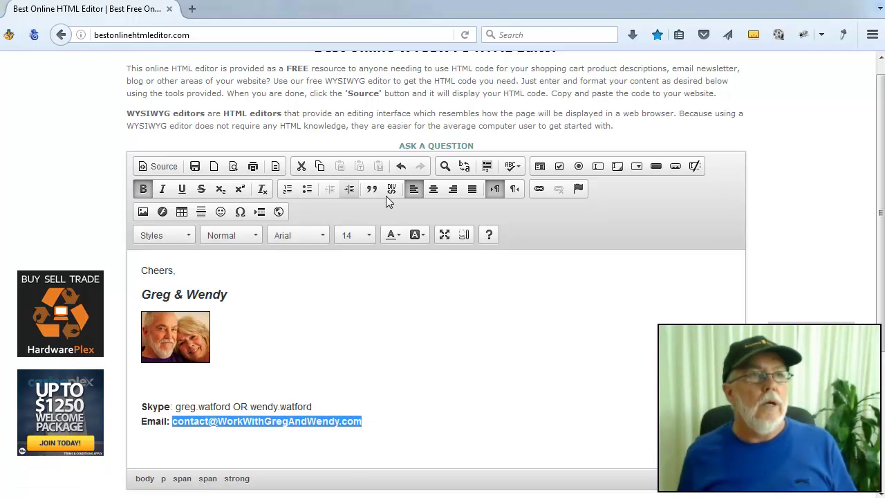
left_click(540, 189)
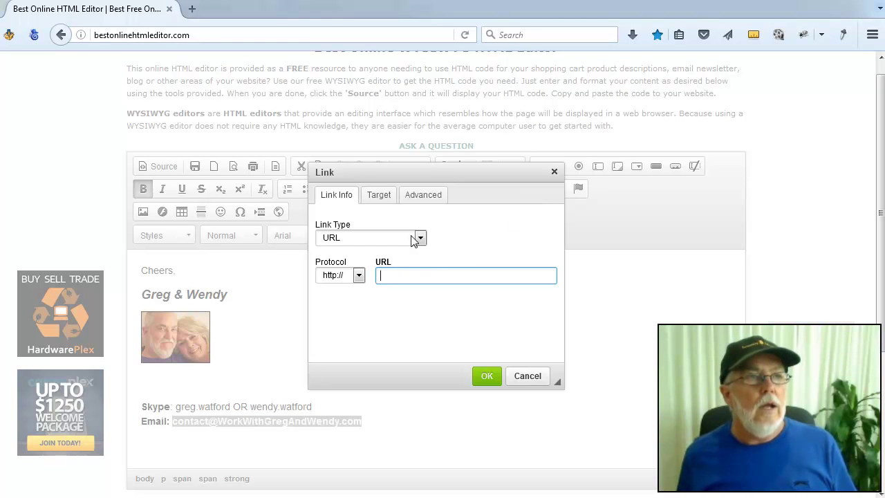
left_click(420, 238)
left_click(394, 273)
right_click(379, 264)
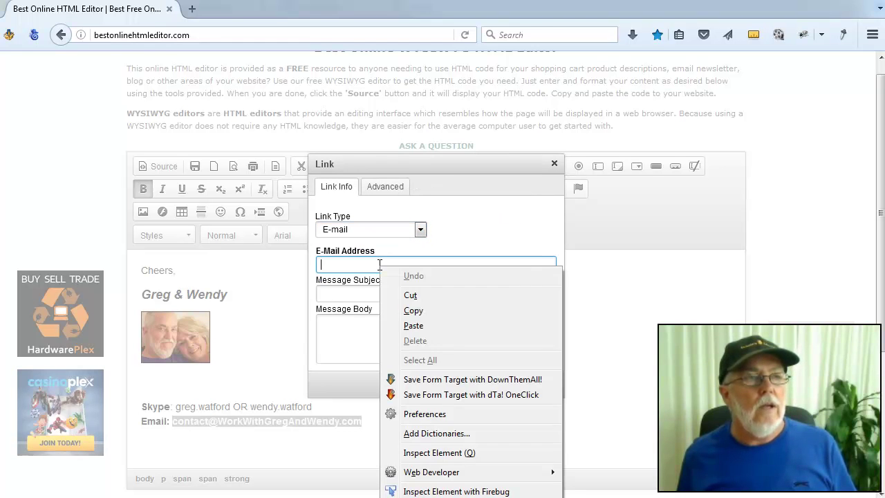
left_click(412, 328)
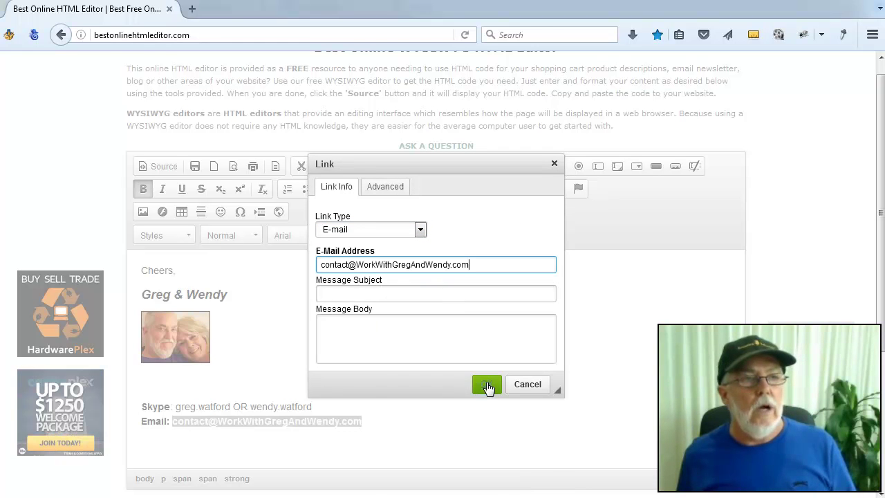
left_click(485, 386)
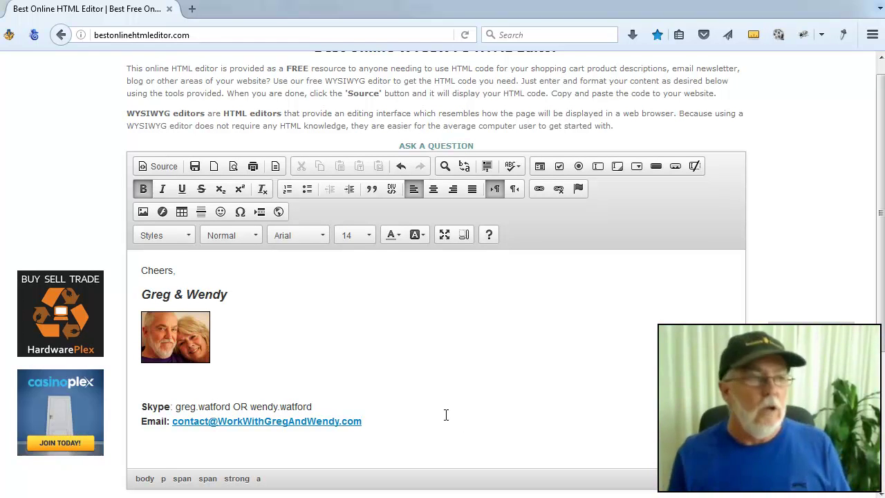
Step: Add a "---" separator line below the email line, with blank lines above and below it
key("Return")
key("Return")
key("Return")
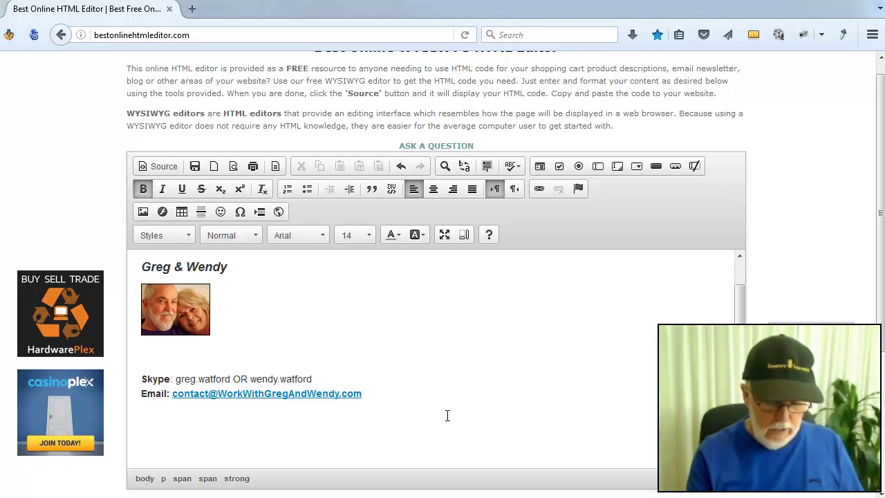
type("---")
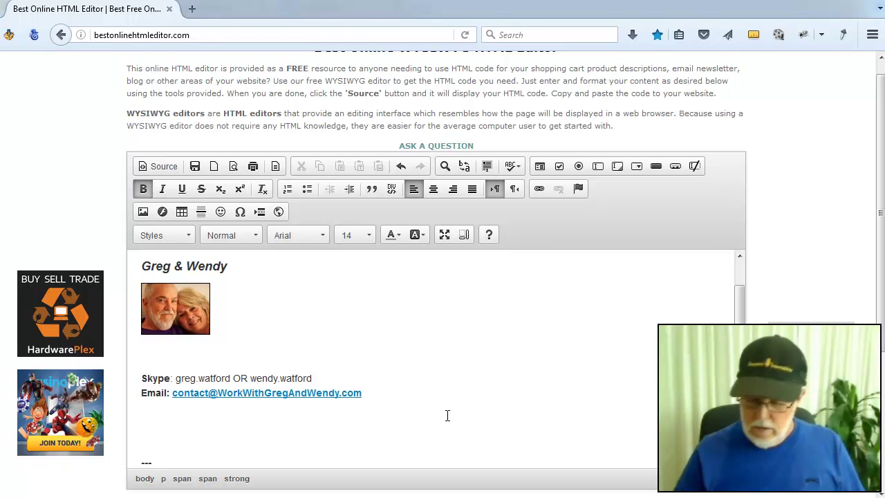
key("Return")
key("Return")
key("Return")
key("Return")
key("Return")
key("Return")
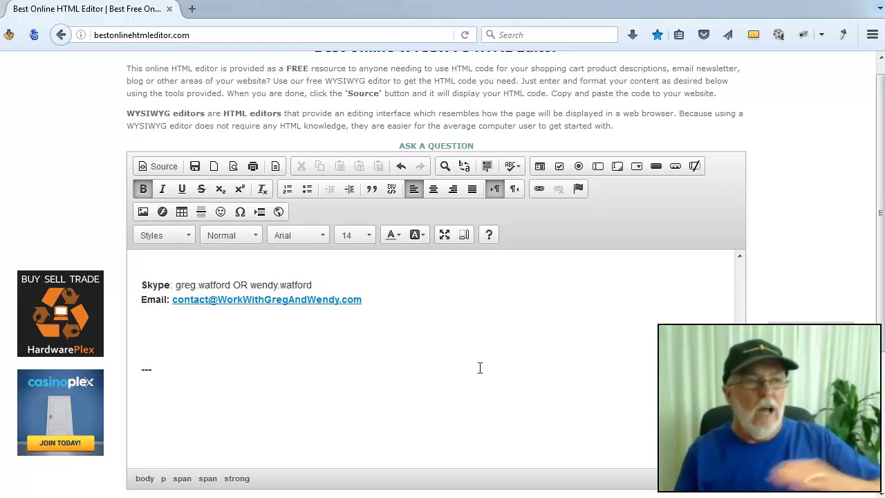
Step: Show the finished signature as HTML source and look through its code
scroll(497, 353, "up", 3)
scroll(496, 353, "up", 1)
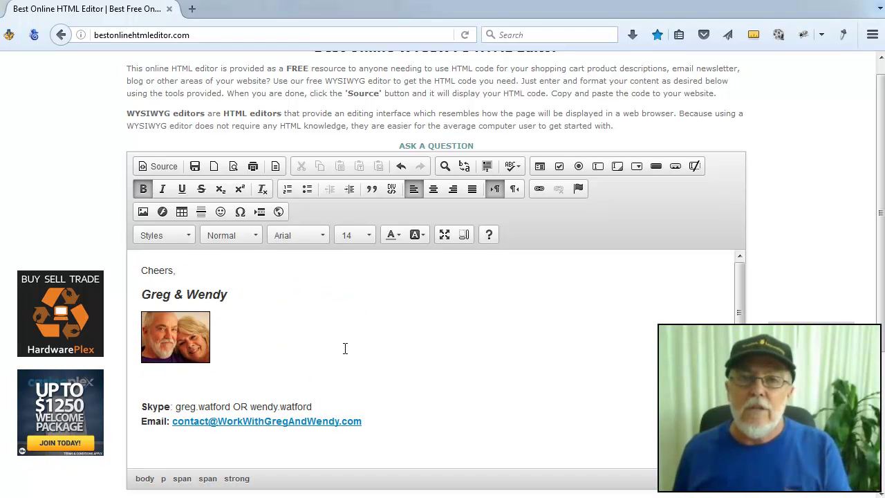
left_click(168, 171)
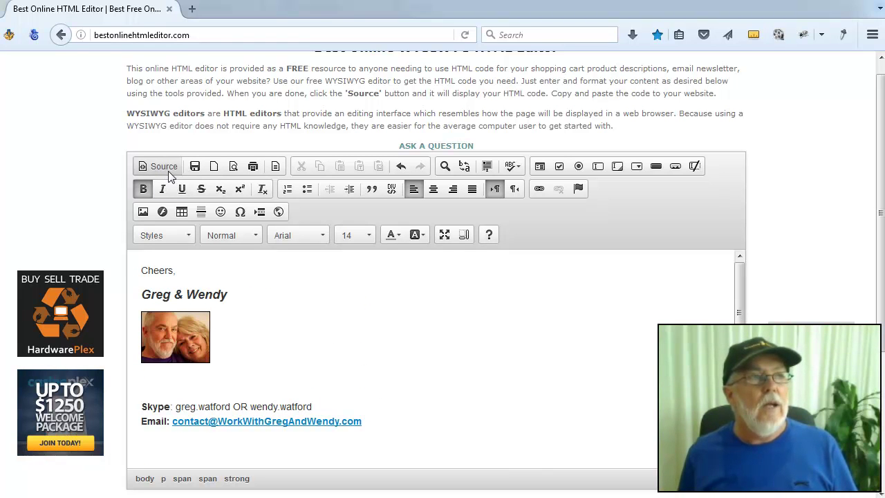
scroll(315, 341, "down", 3)
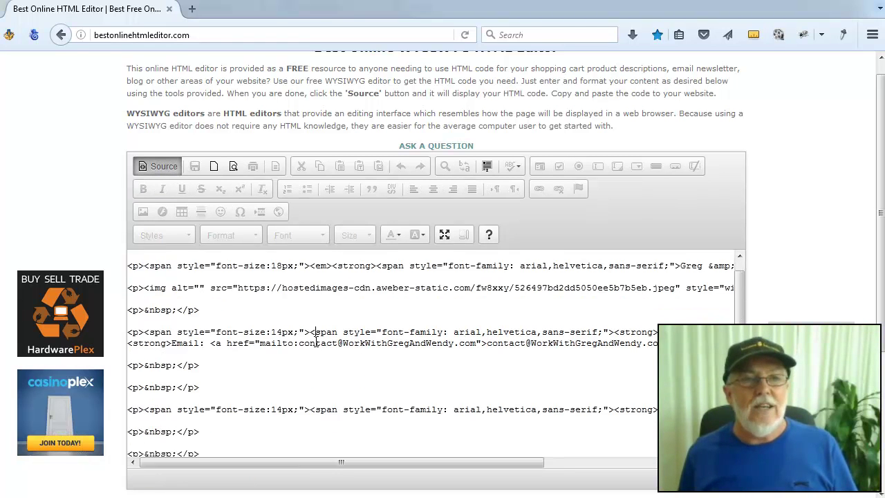
scroll(314, 341, "up", 3)
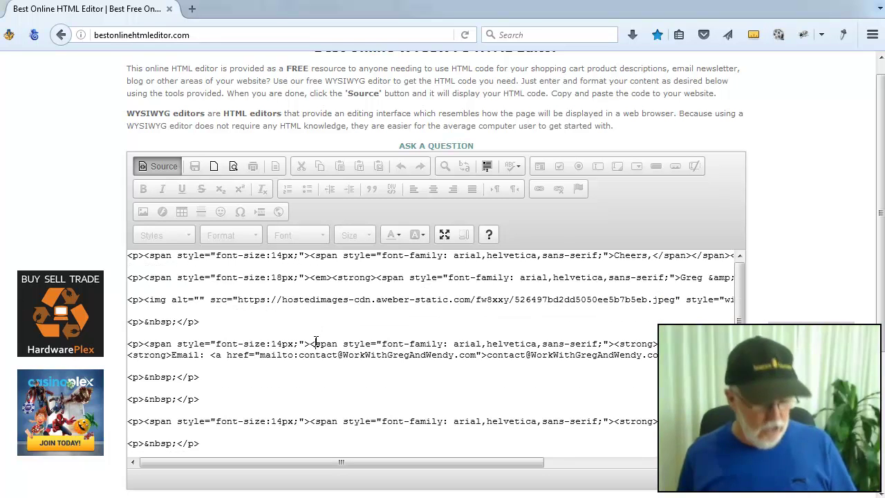
Step: Copy the complete HTML source into the Notepad signature file, placing it below the plain-text version with blank lines between them
key("ctrl+a")
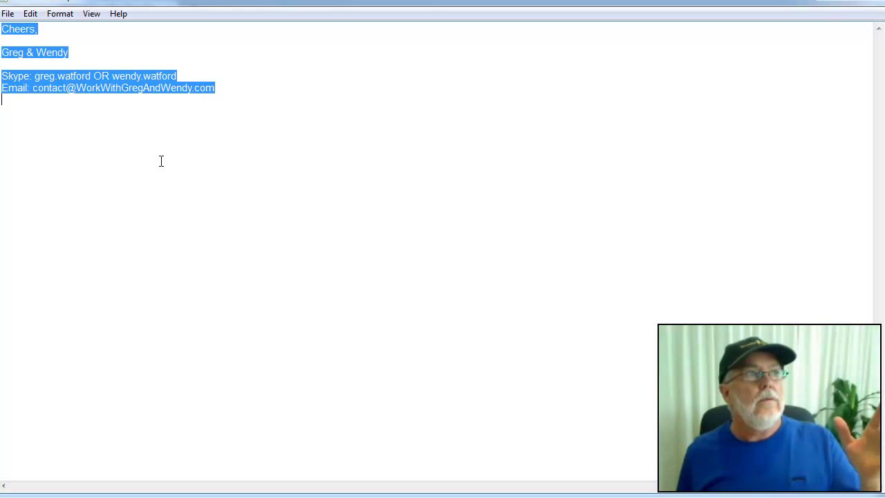
left_click(256, 202)
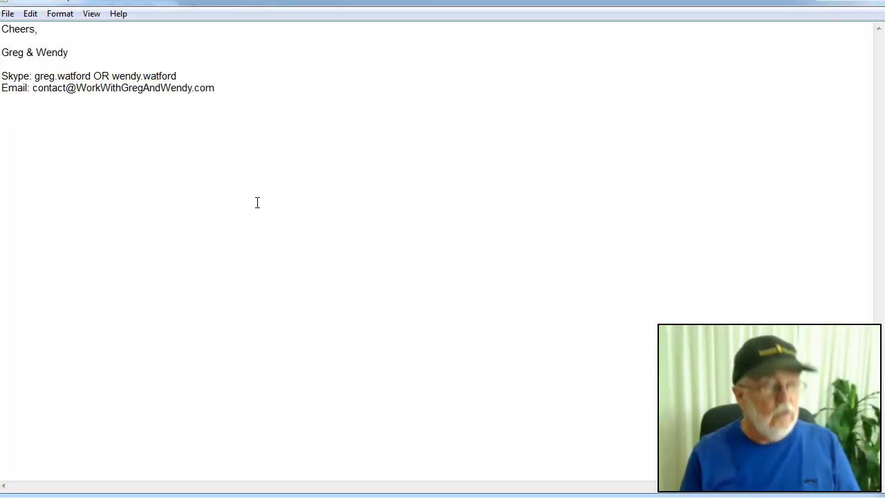
key("ctrl+v")
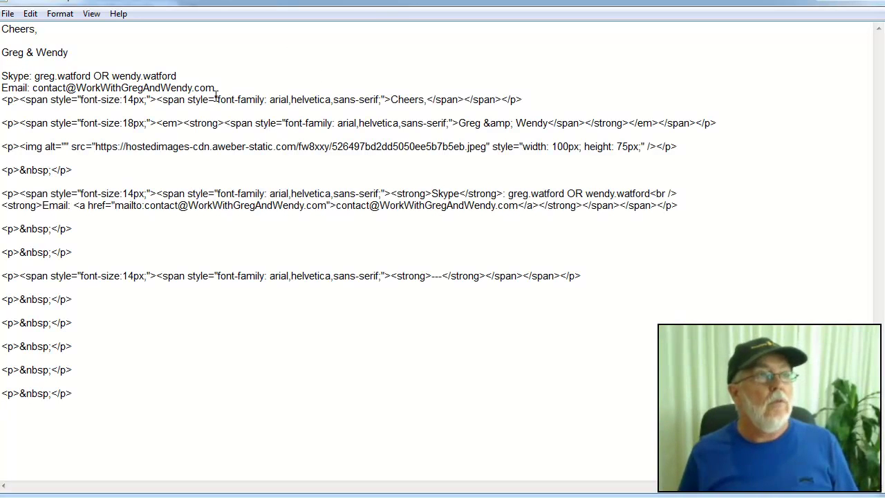
left_click(221, 87)
key("Return")
key("Return")
key("Return")
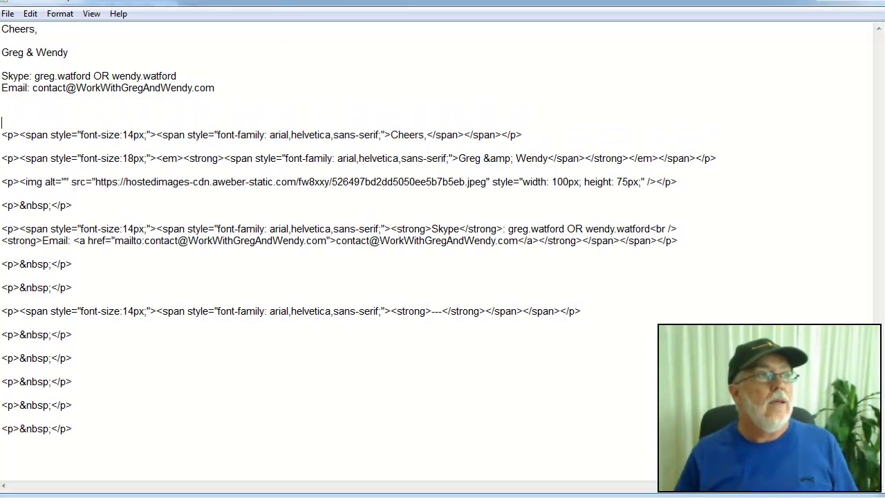
left_click_drag(9, 133, 138, 430)
left_click(209, 378)
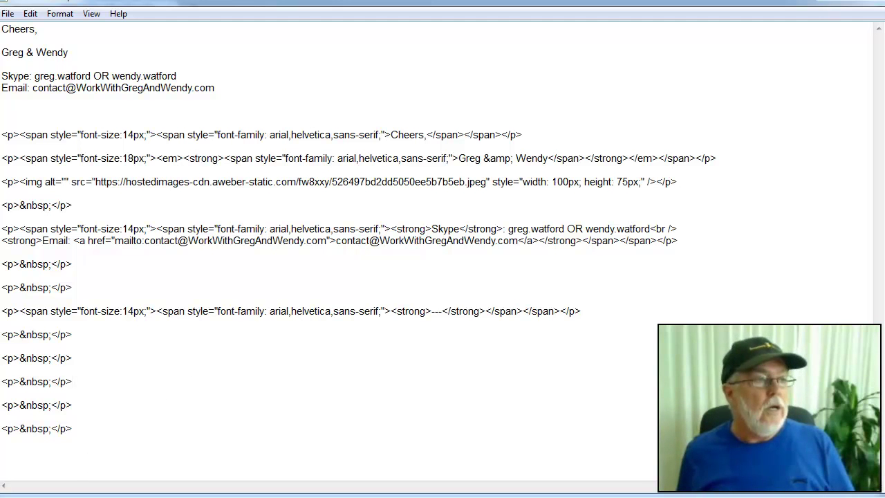
Step: Switch to the AWeber message in Chrome, close the developer tools and delete the block holding the Skype and email lines
key("alt+Tab")
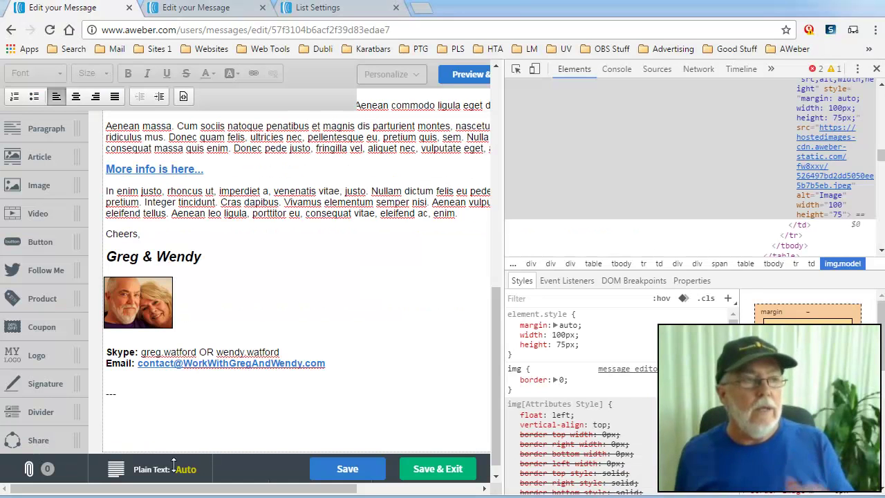
left_click(876, 69)
mouse_move(181, 271)
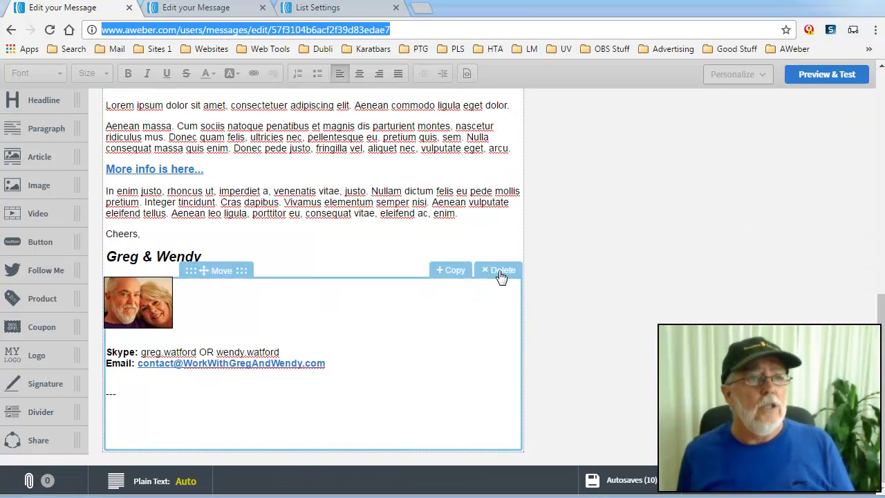
scroll(275, 289, "up", 2)
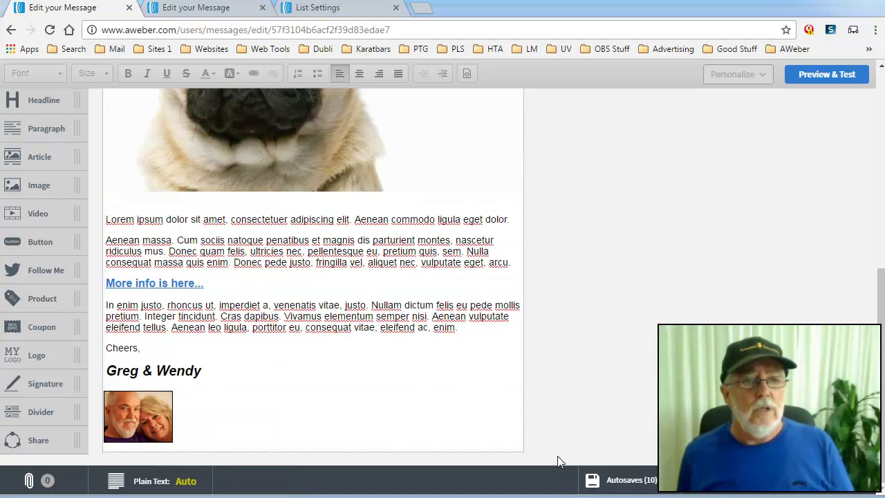
Step: Centre the signature photo and move its block above the text paragraph
left_click(286, 398)
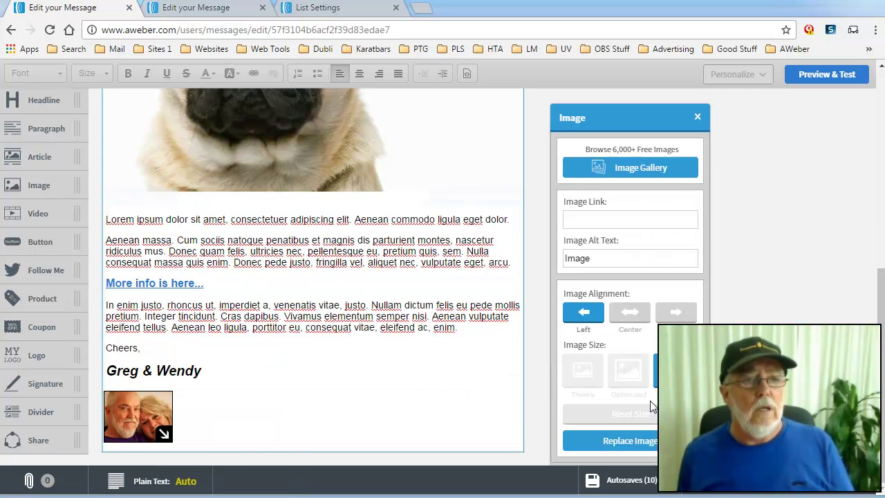
left_click(627, 317)
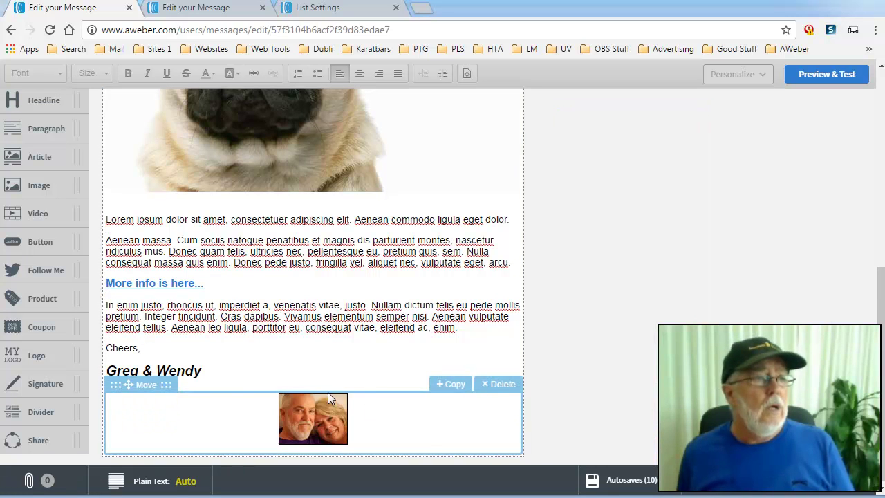
mouse_move(514, 395)
left_mouse_down()
mouse_move(508, 385)
mouse_move(595, 393)
left_mouse_up()
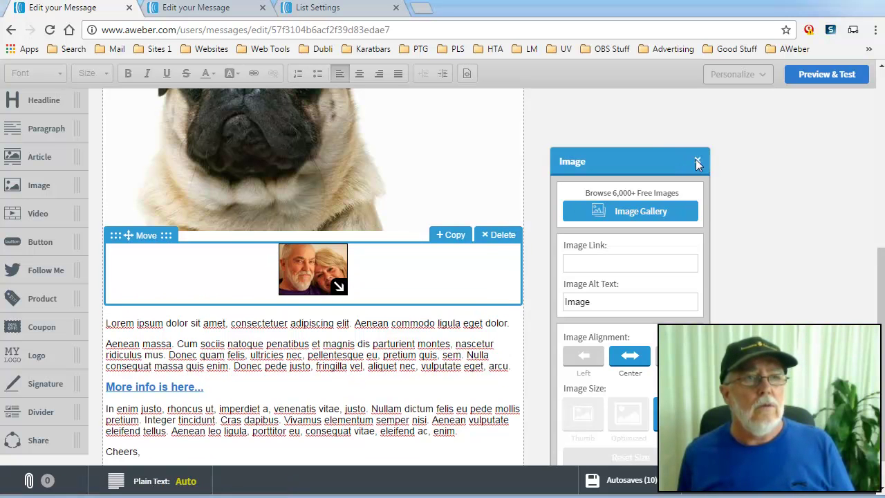
Step: Delete the photo block, and remove the "Cheers," closing and the names from the end of the text paragraph
left_click(697, 160)
left_click(500, 236)
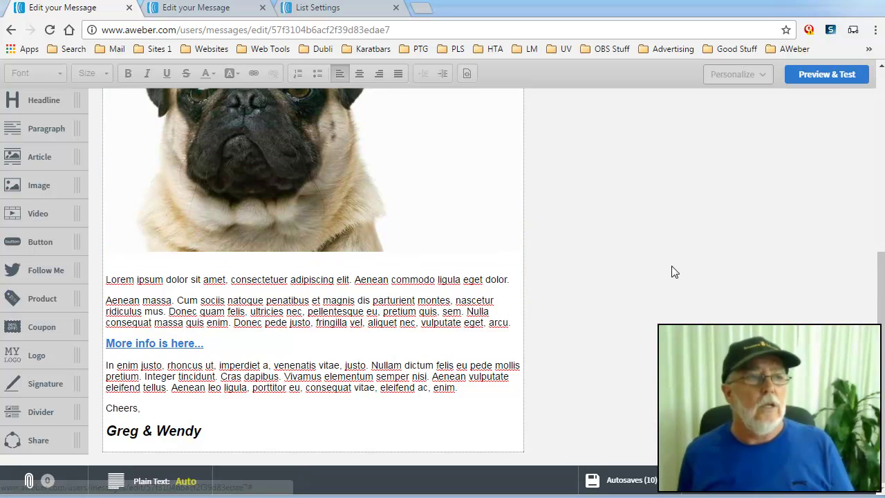
scroll(669, 272, "up", 5)
scroll(669, 273, "down", 4)
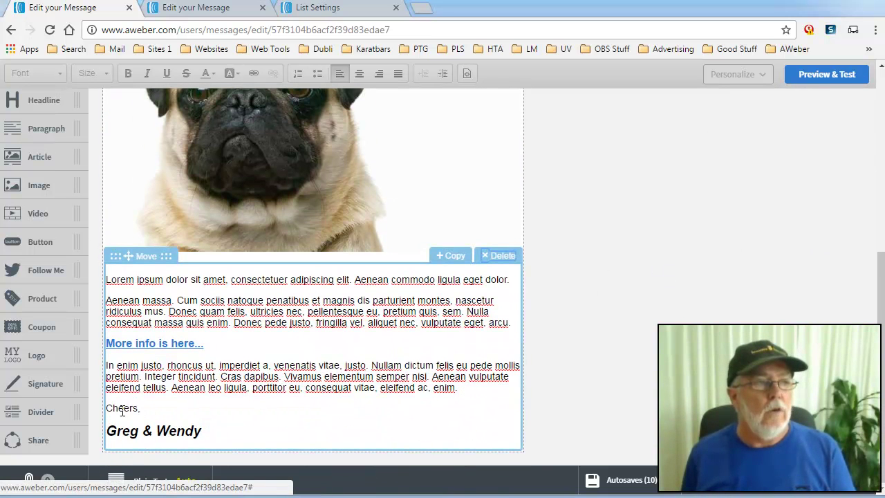
mouse_move(108, 410)
left_mouse_down()
mouse_move(142, 408)
mouse_move(213, 434)
left_mouse_up()
key("BackSpace")
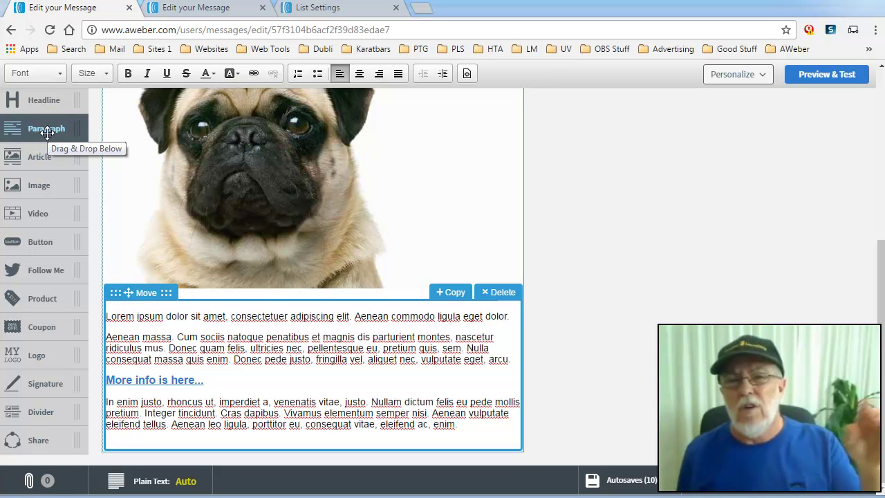
Step: Add a Paragraph element below the message text and replace its source code with the copied signature HTML
left_click_drag(46, 133, 223, 454)
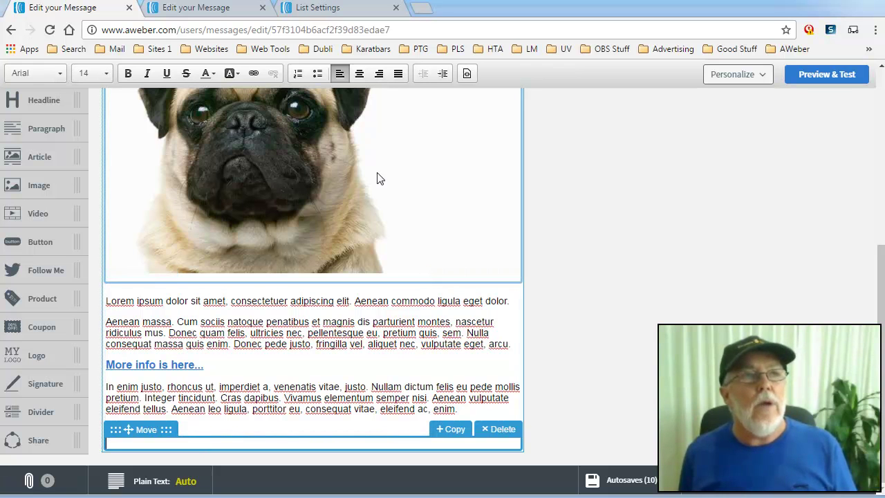
left_click(468, 74)
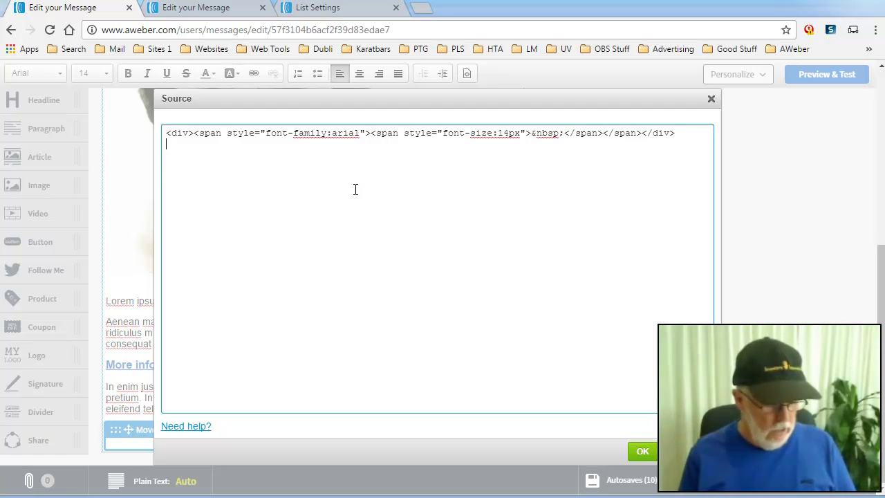
key("ctrl+a")
key("BackSpace")
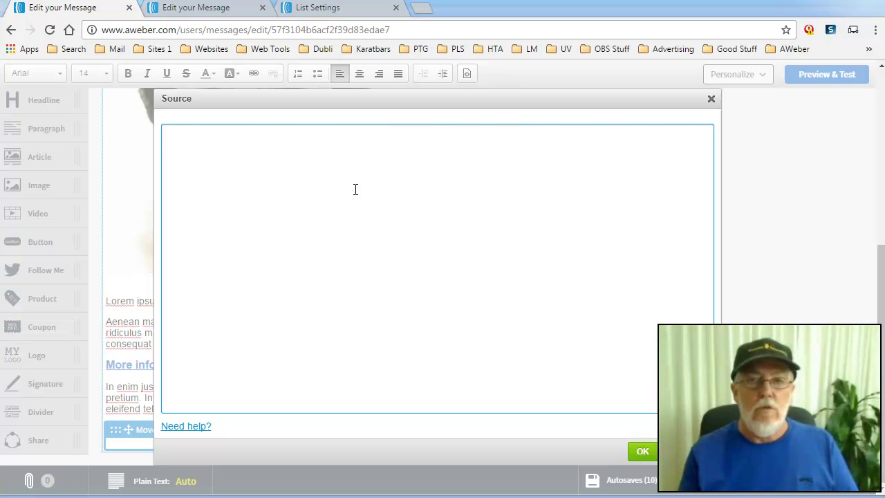
key("ctrl+v")
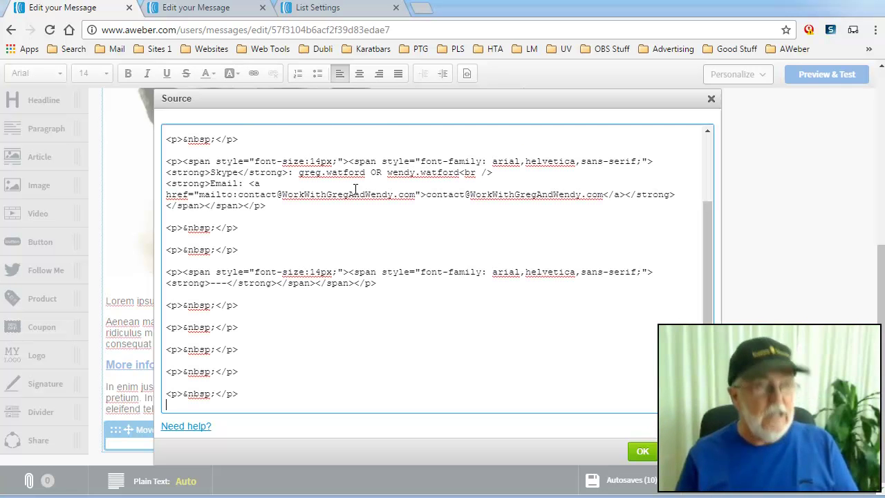
left_click(641, 451)
scroll(644, 360, "down", 3)
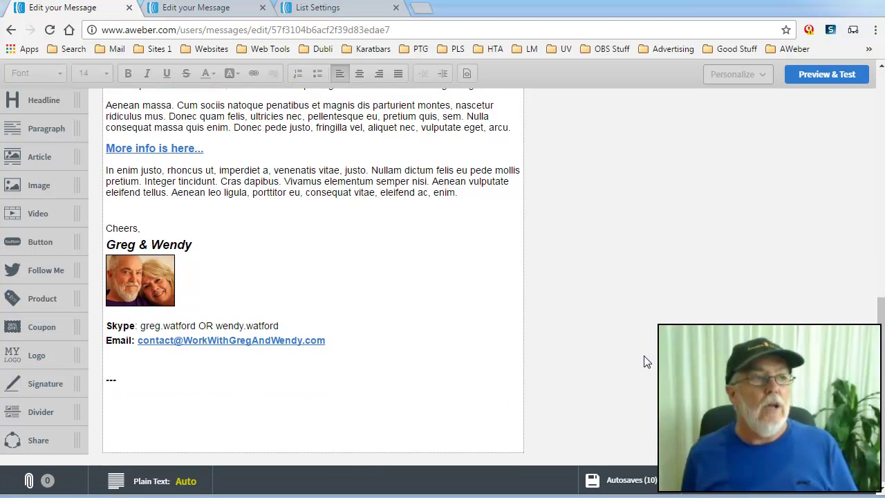
Step: Insert a blank line between the names and the photo in the signature, and reduce the empty space ending the text block above
mouse_move(323, 311)
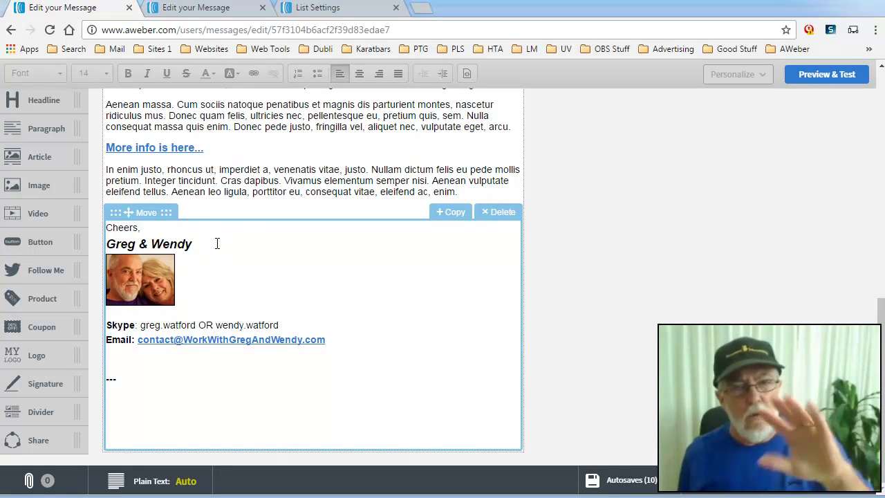
left_click(196, 244)
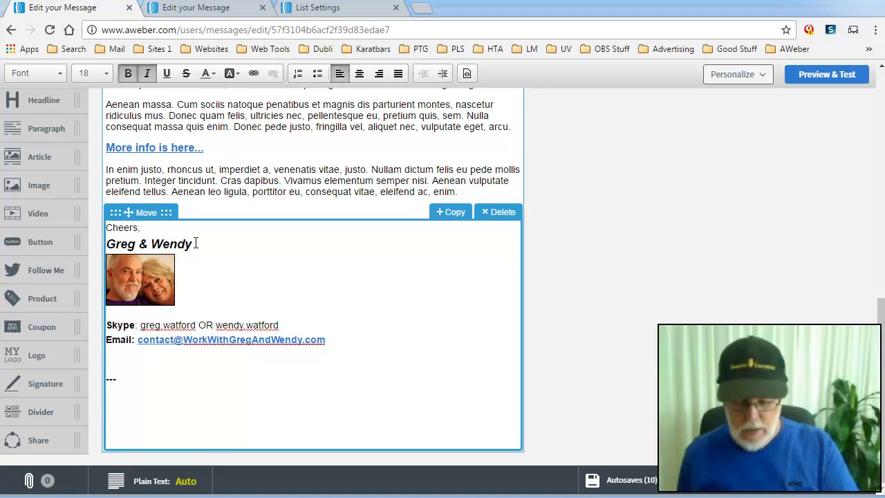
key("Return")
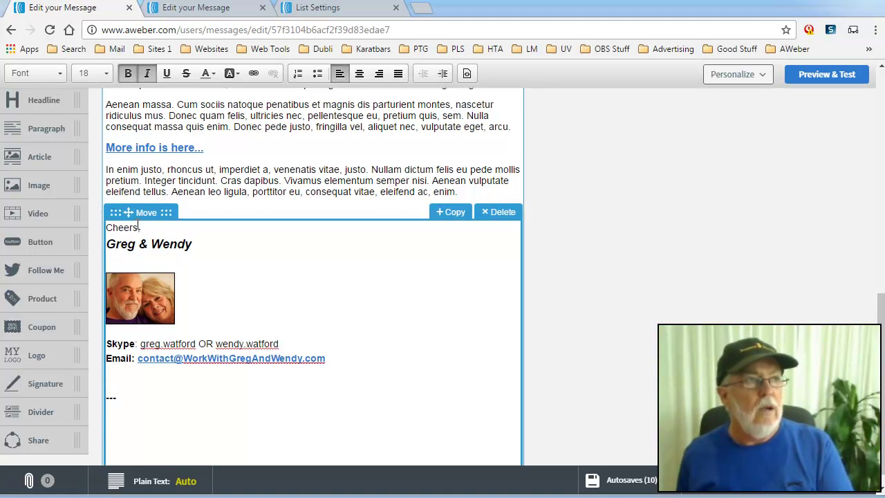
scroll(443, 401, "down", 1)
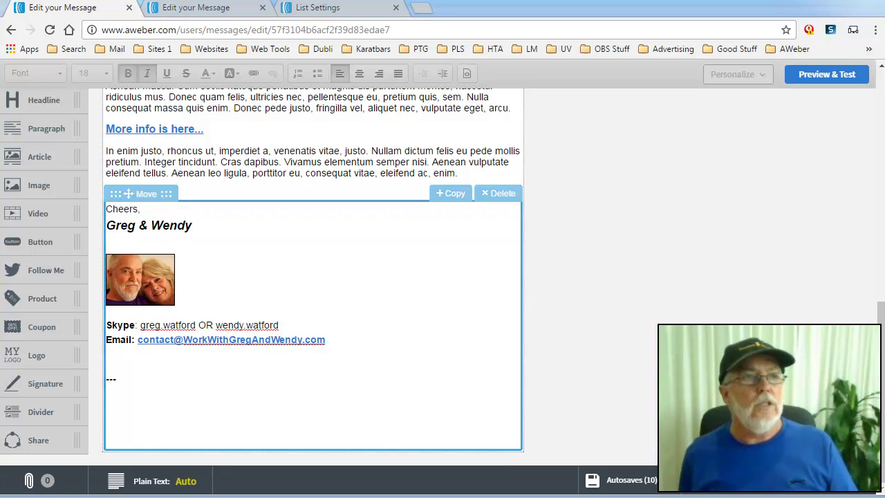
scroll(682, 316, "up", 2)
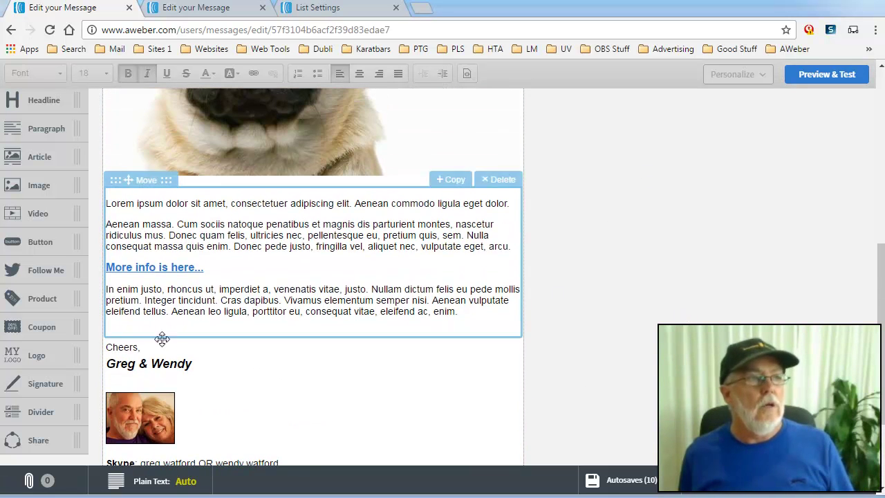
left_click(270, 326)
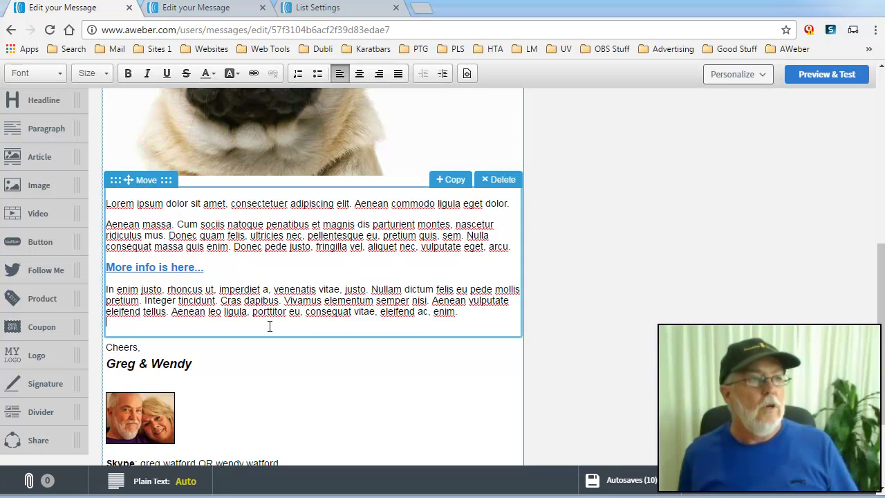
key("BackSpace")
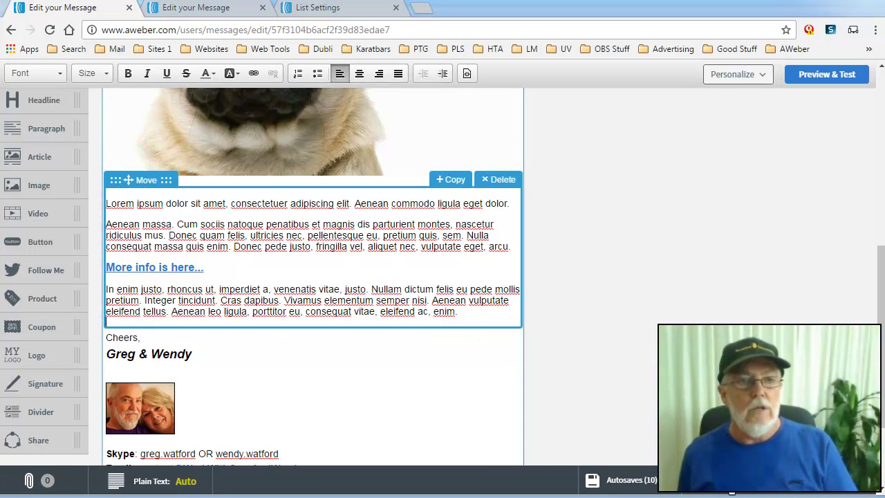
left_click(674, 316)
scroll(674, 316, "down", 2)
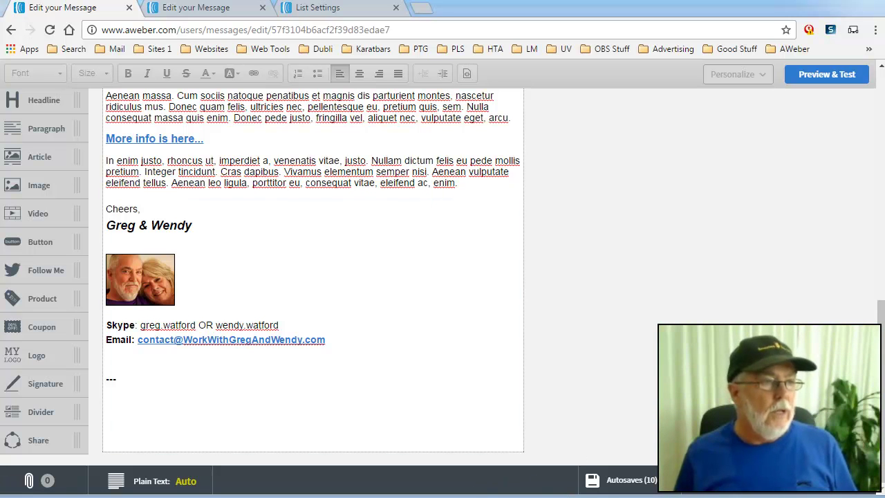
Step: Open the received "last chance to join My Top Tier" email in Outlook and examine its signature, P.S., links and logo footer
mouse_move(316, 492)
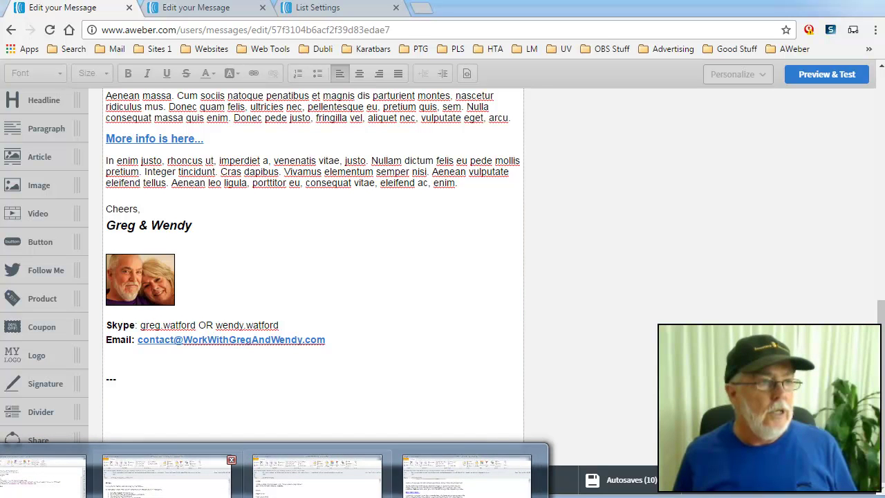
left_click(166, 480)
scroll(559, 340, "down", 12)
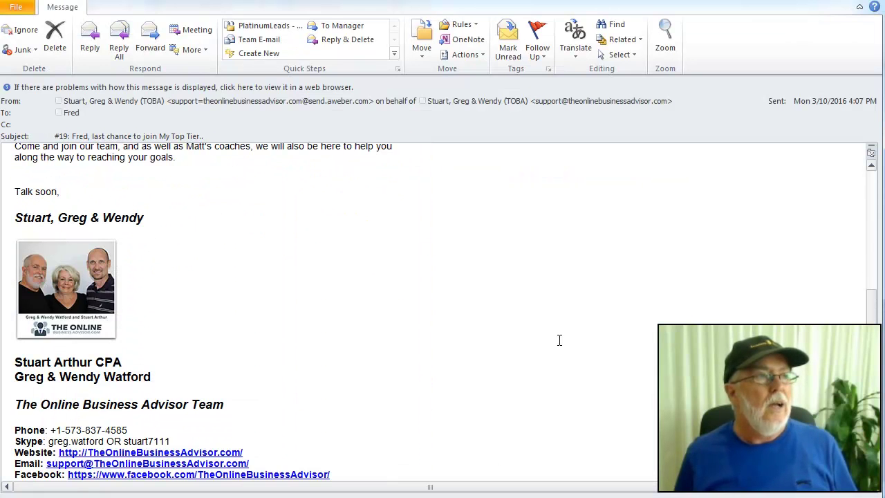
scroll(559, 339, "down", 1)
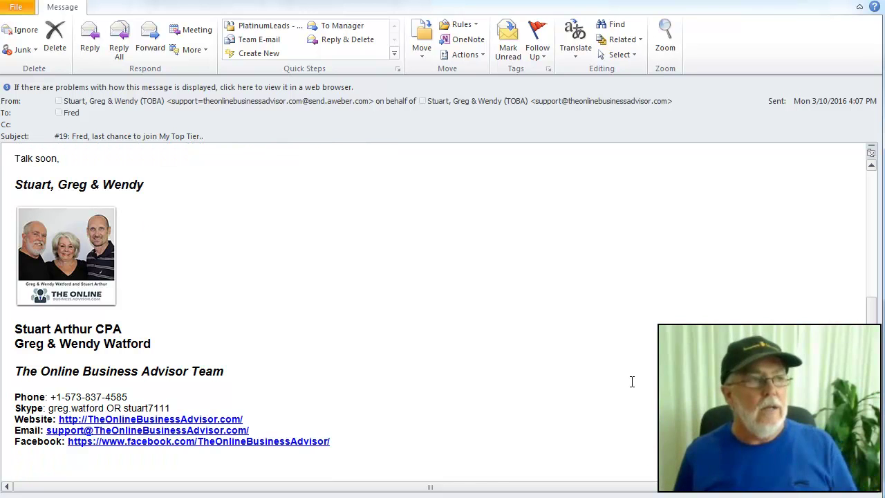
scroll(631, 382, "down", 5)
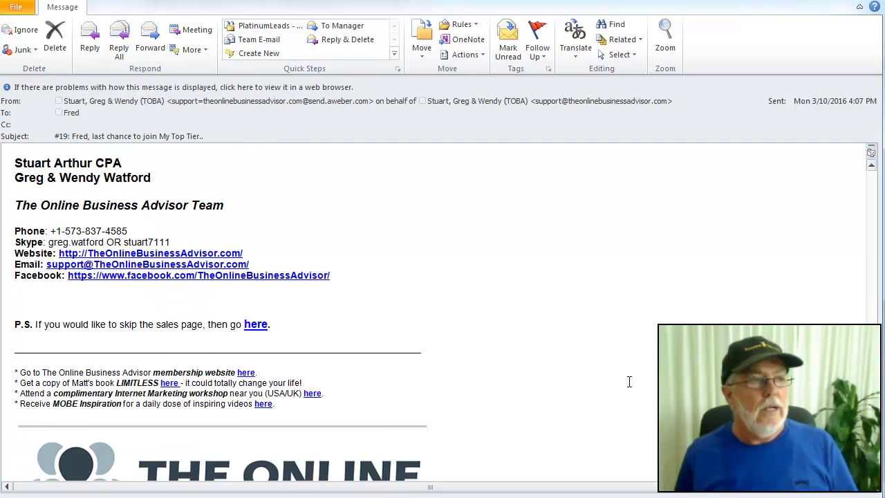
scroll(629, 381, "down", 3)
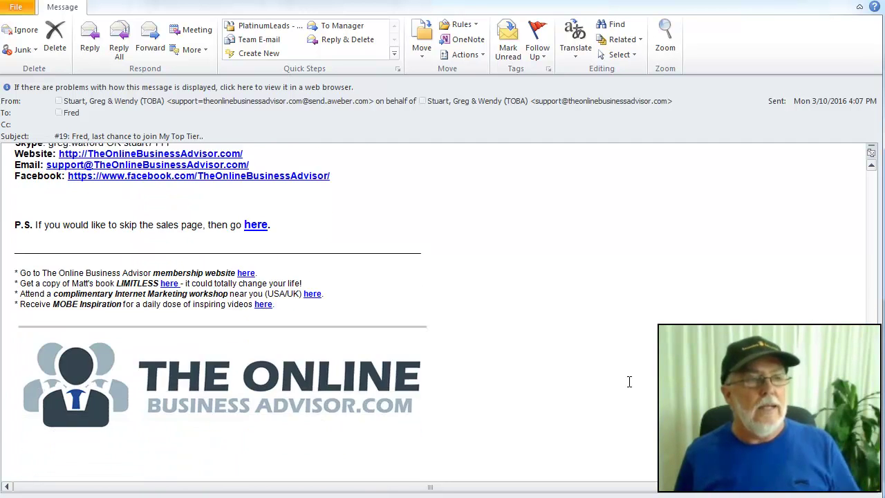
scroll(629, 382, "down", 1)
scroll(629, 381, "down", 1)
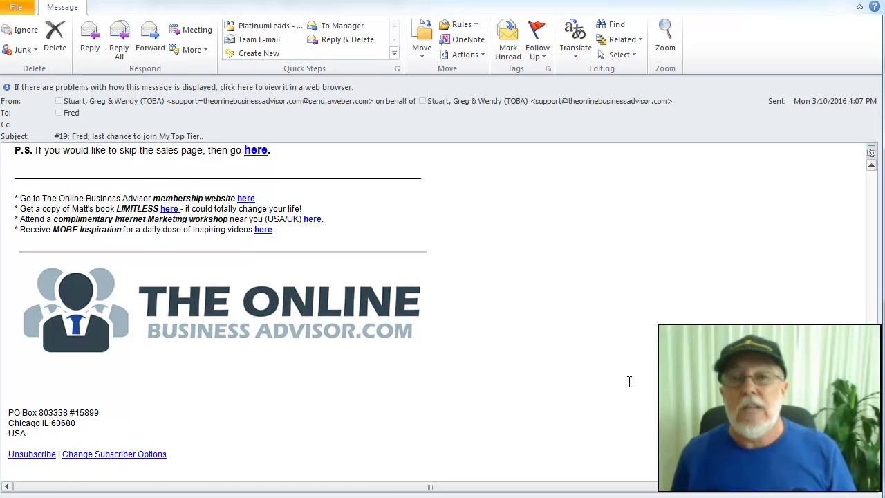
scroll(629, 382, "up", 5)
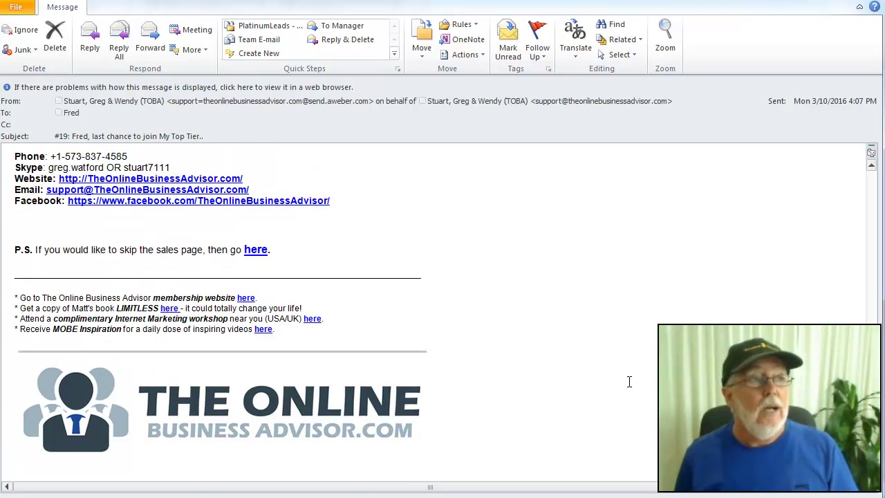
scroll(629, 382, "up", 4)
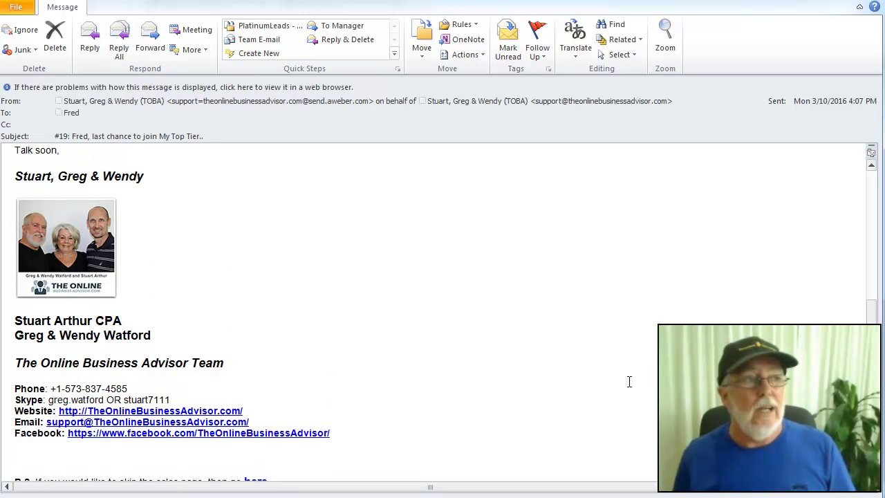
Step: Switch from the received email to the text file with The Online Business Advisor signature HTML, copy all of it, and return to the AWeber message
scroll(630, 382, "up", 1)
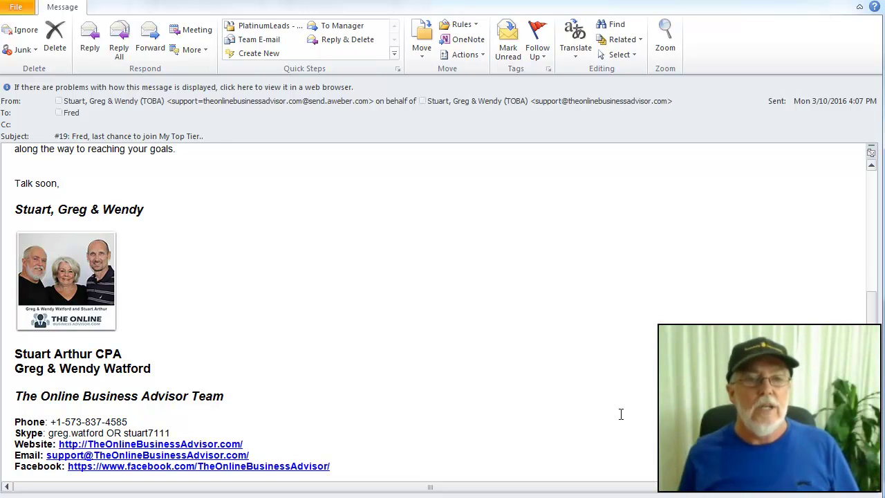
key("alt+Tab")
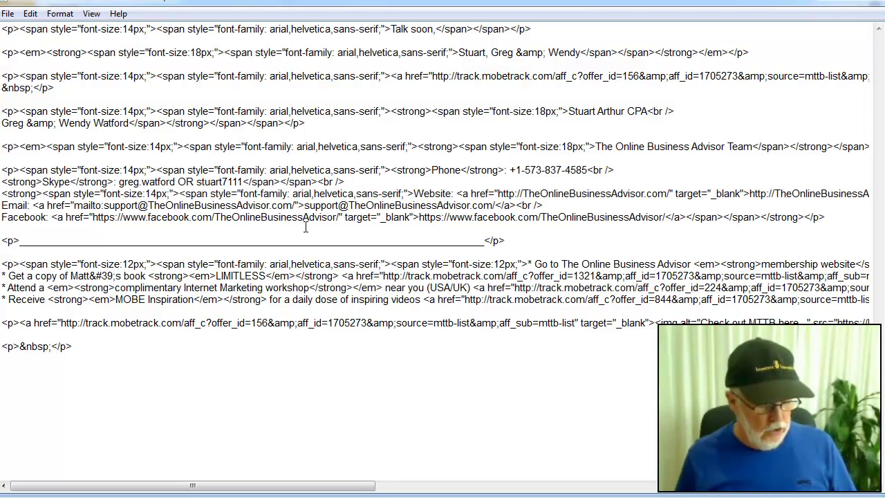
key("ctrl+a")
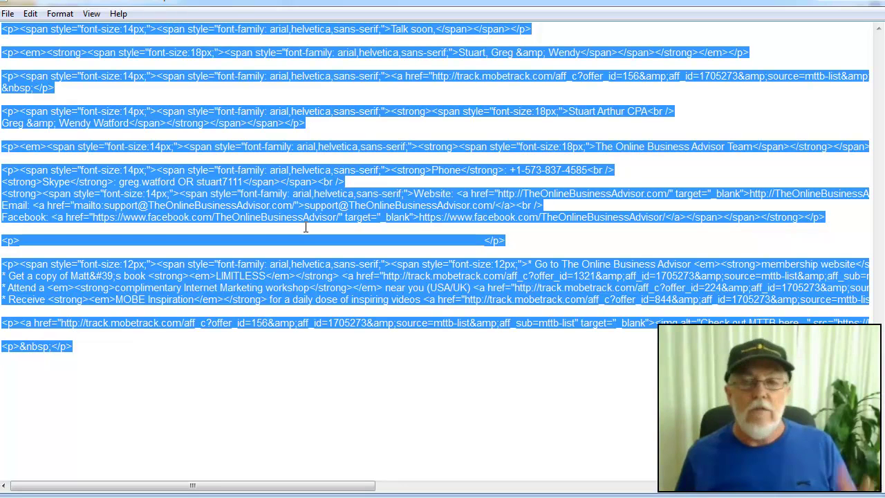
key("alt+Tab")
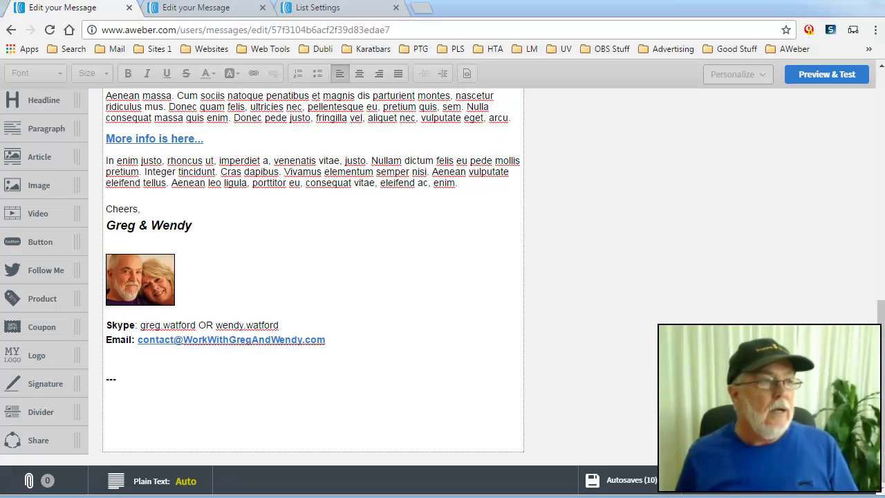
Step: Clear the existing "Cheers," signature paragraph and fill its source code with the copied The Online Business Advisor signature HTML
left_click(241, 269)
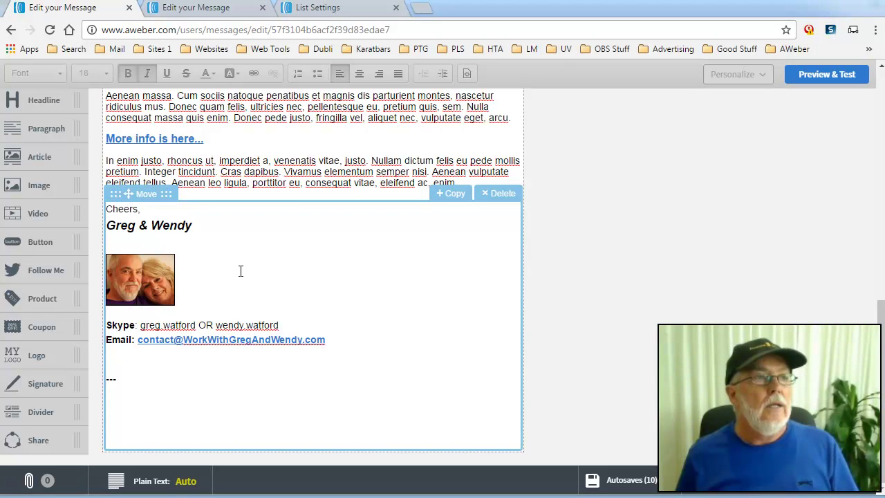
key("ctrl+a")
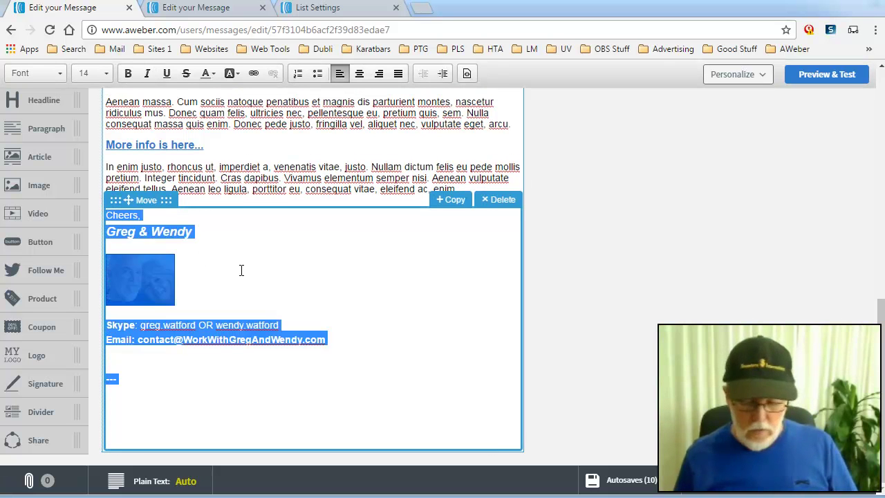
scroll(240, 270, "up", 3)
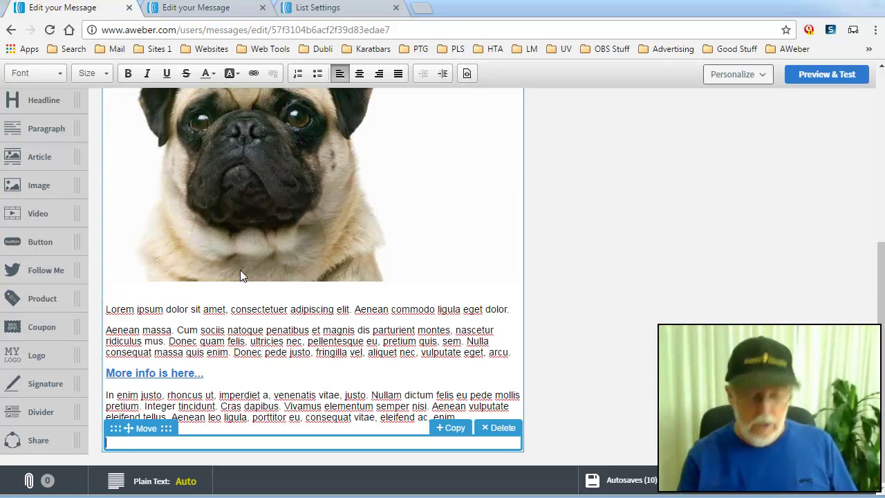
left_click(468, 76)
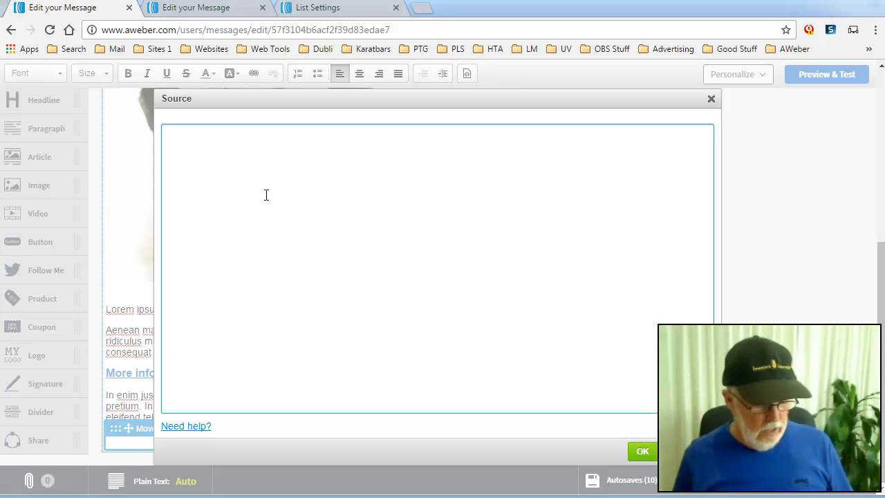
key("ctrl+v")
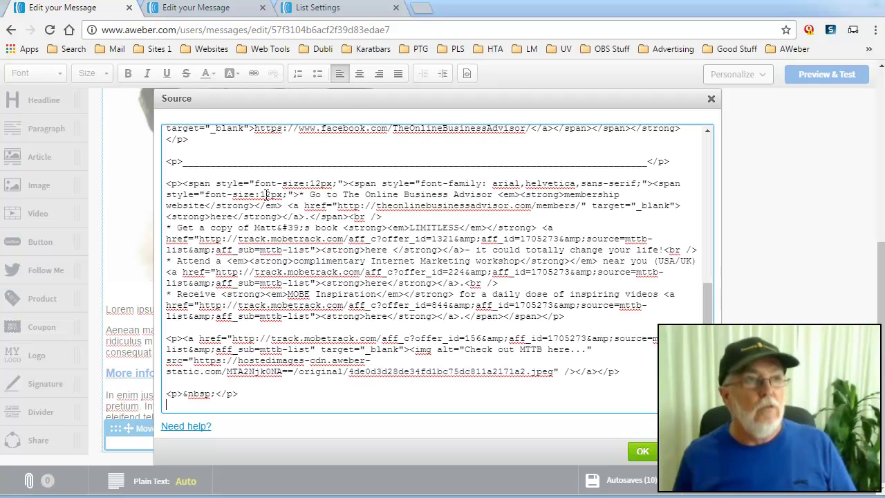
left_click(643, 455)
Step: Examine the inserted signature in the message, from the "Talk soon," closing through the contact links to the logo footer
scroll(313, 276, "down", 4)
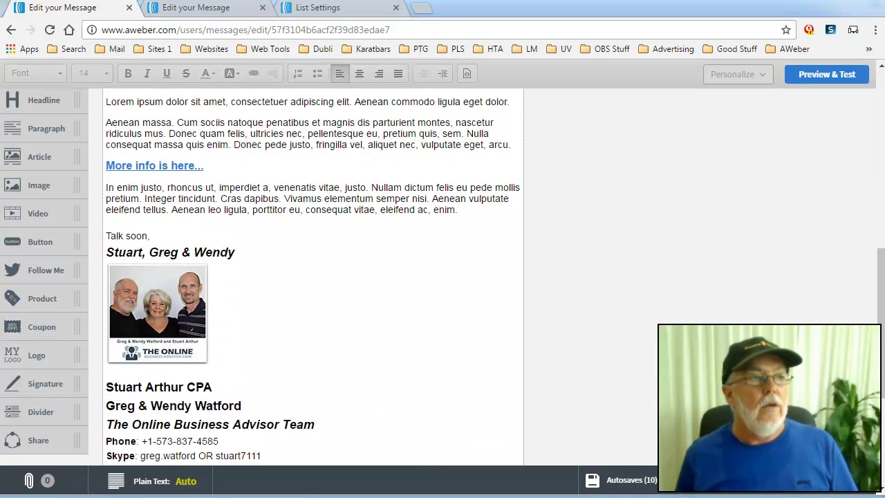
scroll(313, 276, "down", 1)
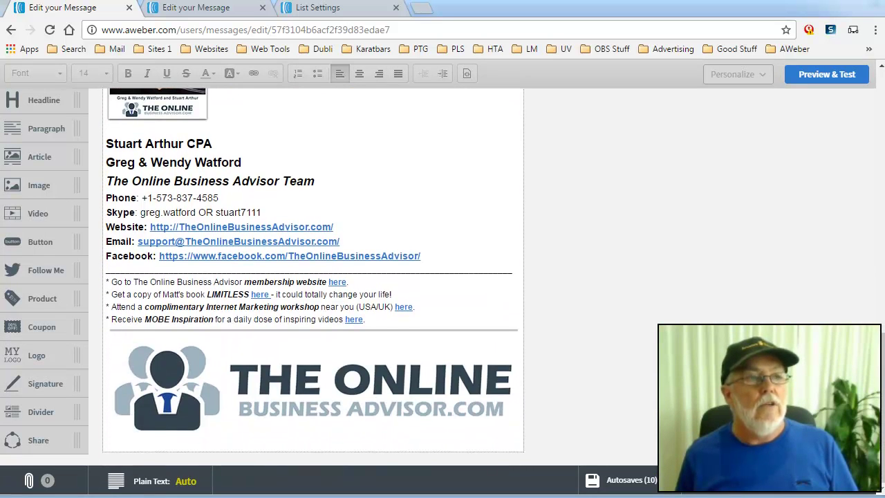
scroll(313, 277, "up", 4)
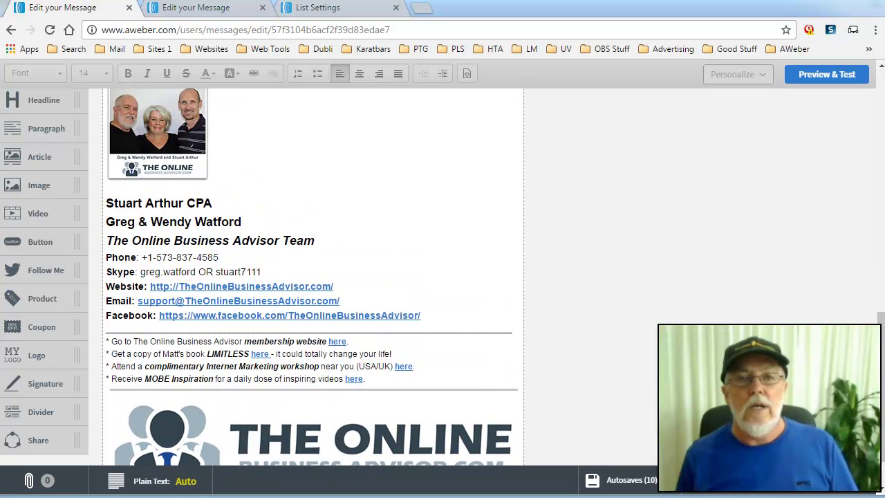
scroll(312, 277, "up", 1)
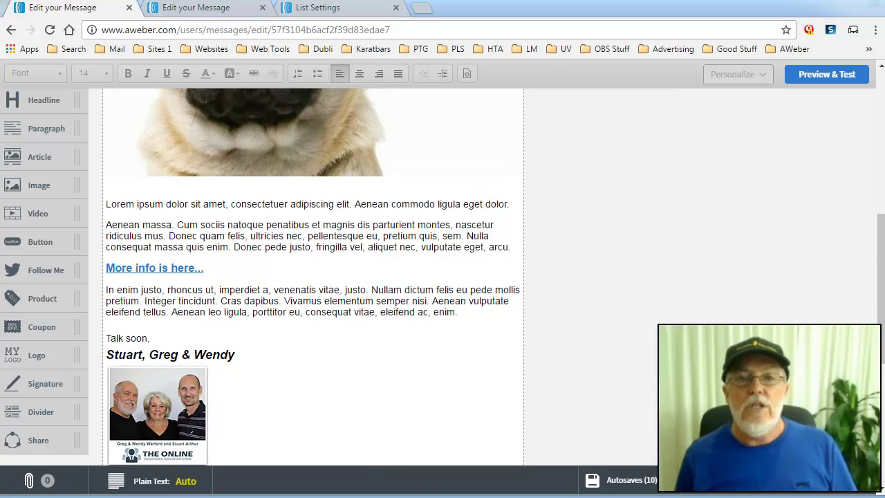
scroll(313, 276, "up", 1)
scroll(312, 277, "down", 4)
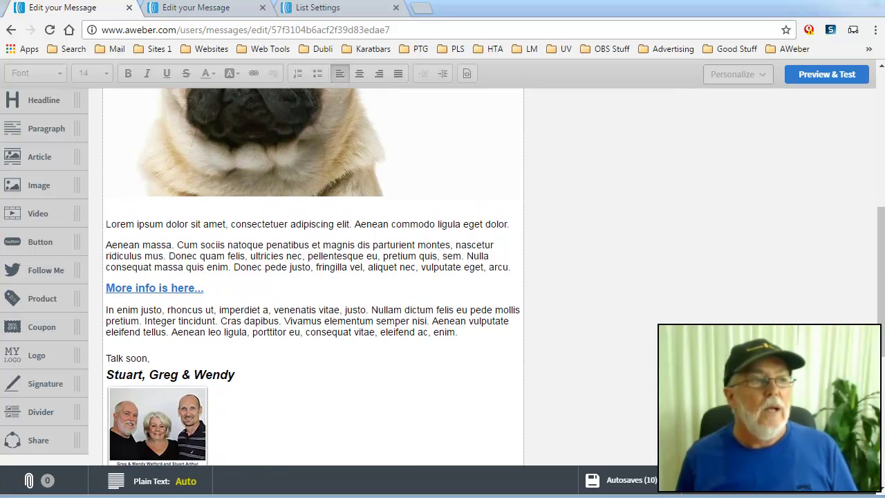
scroll(313, 276, "up", 1)
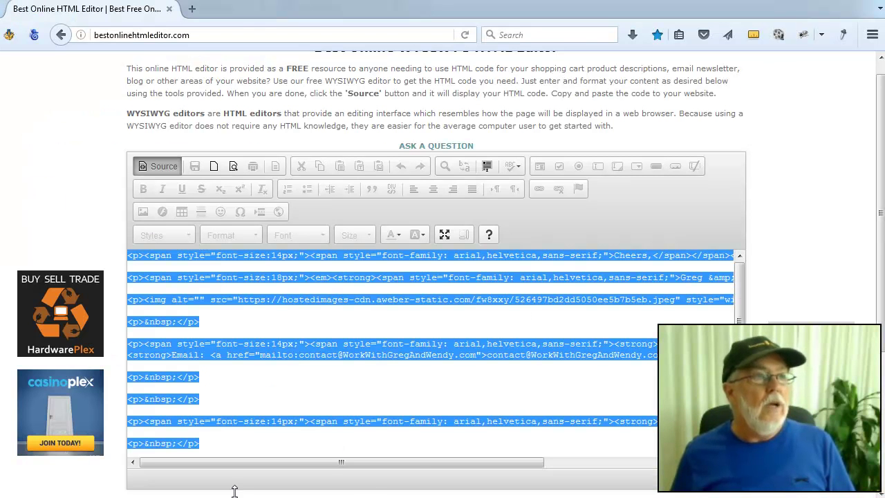
Step: Switch to the Best Online HTML Editor, show the formatted "Cheers," signature, return to its source view and select all the code
left_click(451, 392)
left_click(173, 167)
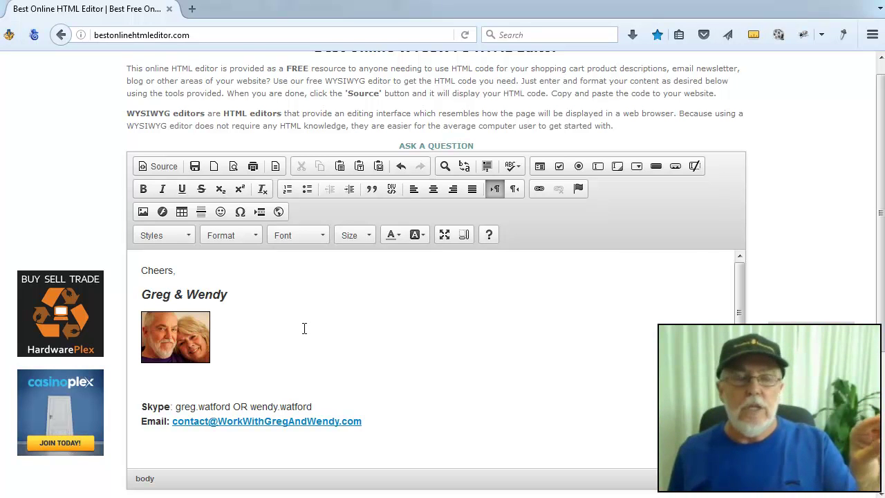
left_click(162, 169)
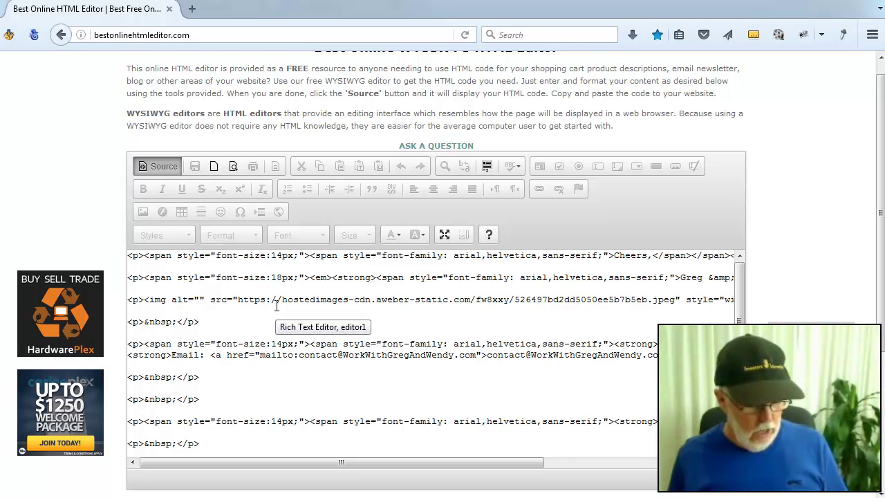
key("ctrl+a")
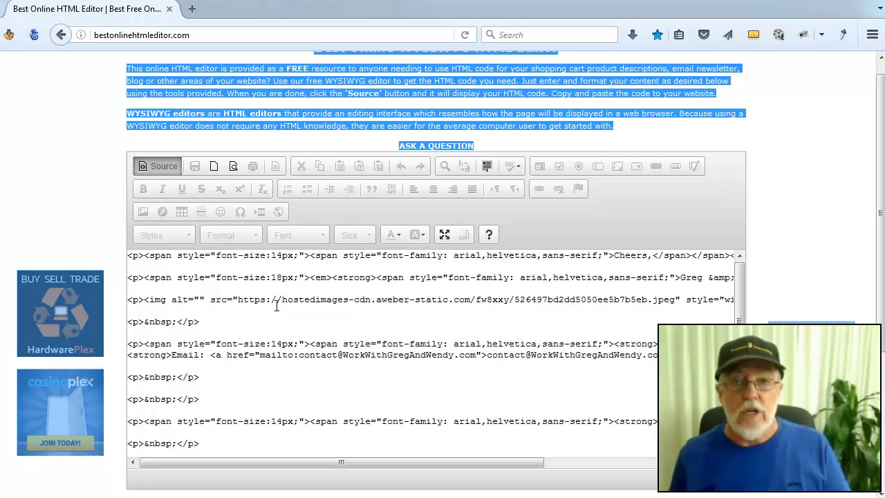
left_click(342, 311)
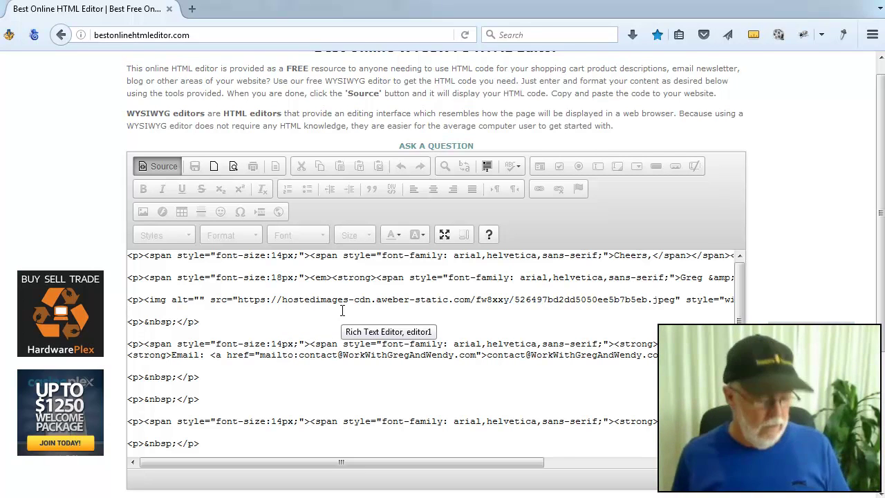
key("ctrl+a")
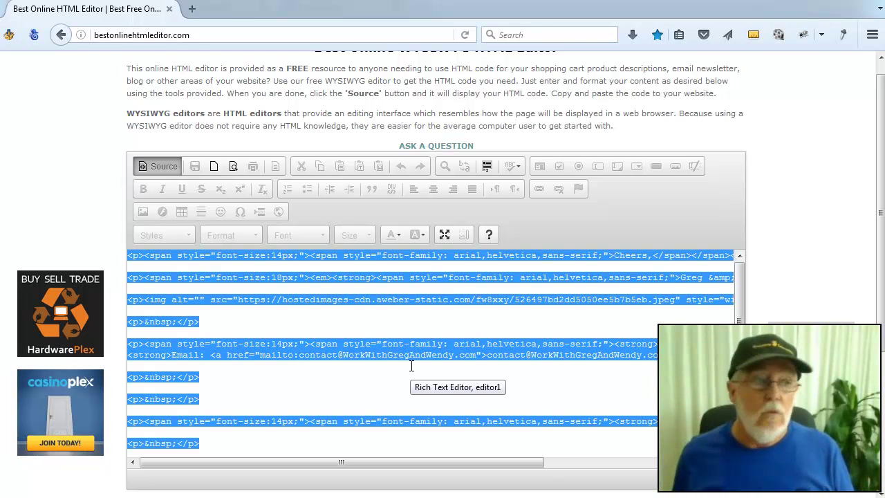
Step: Return to the AWeber message, review the source code of the "Talk soon," signature paragraph, and accept it without edits
key("alt+Tab")
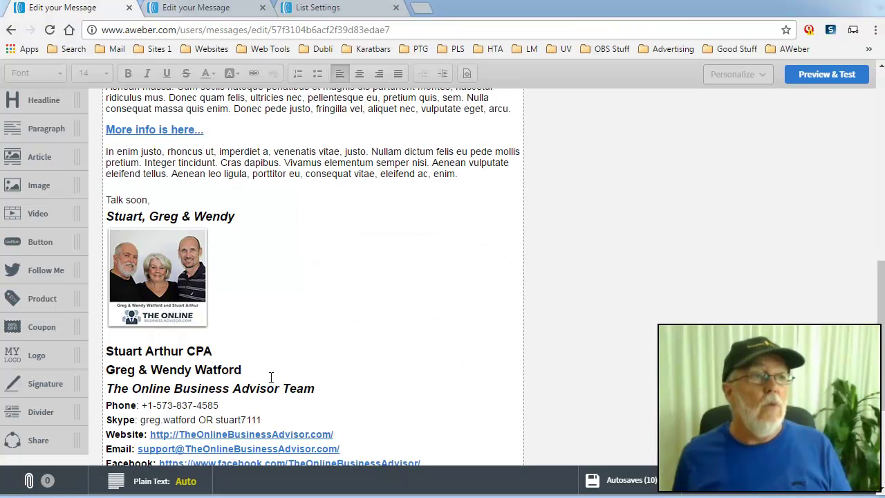
scroll(349, 313, "up", 3)
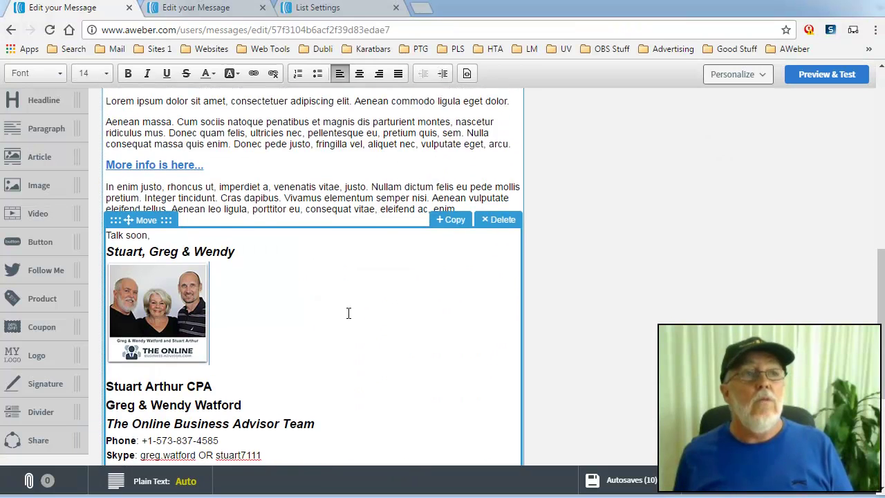
scroll(349, 313, "down", 2)
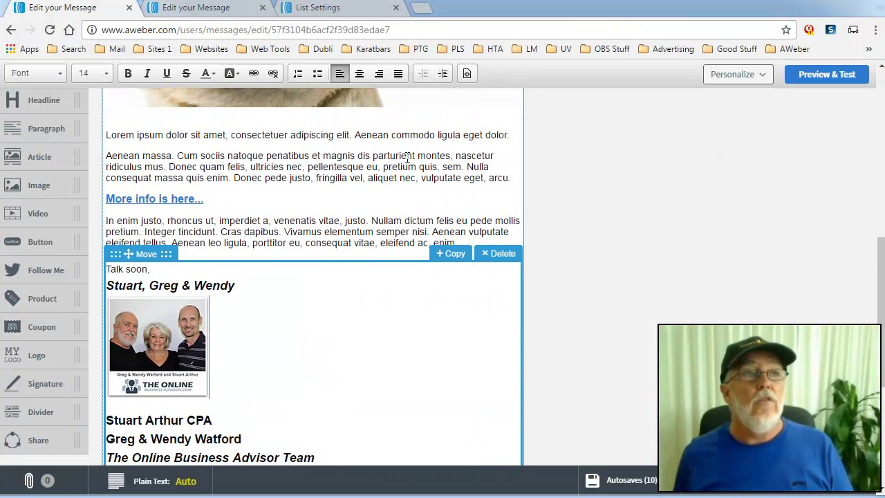
left_click(467, 74)
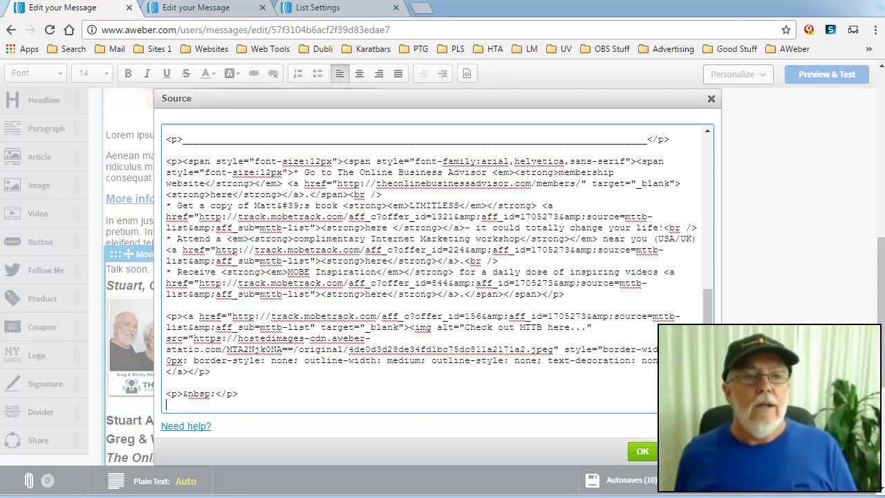
left_click(642, 450)
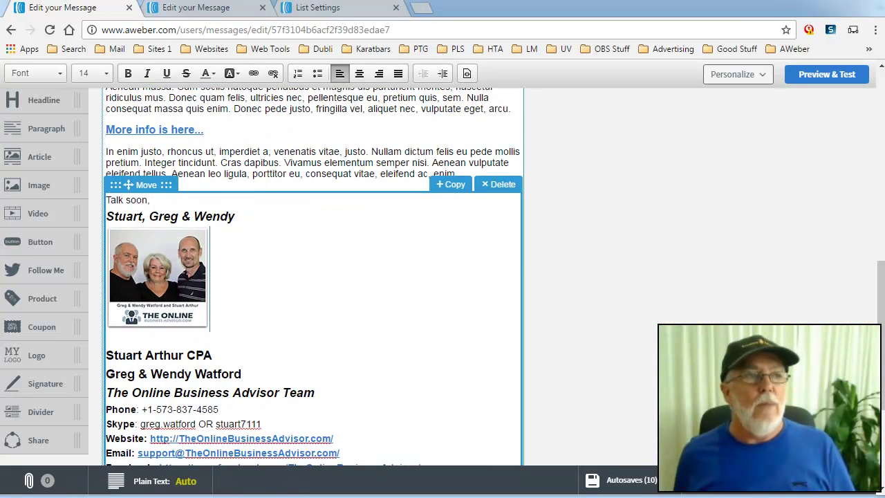